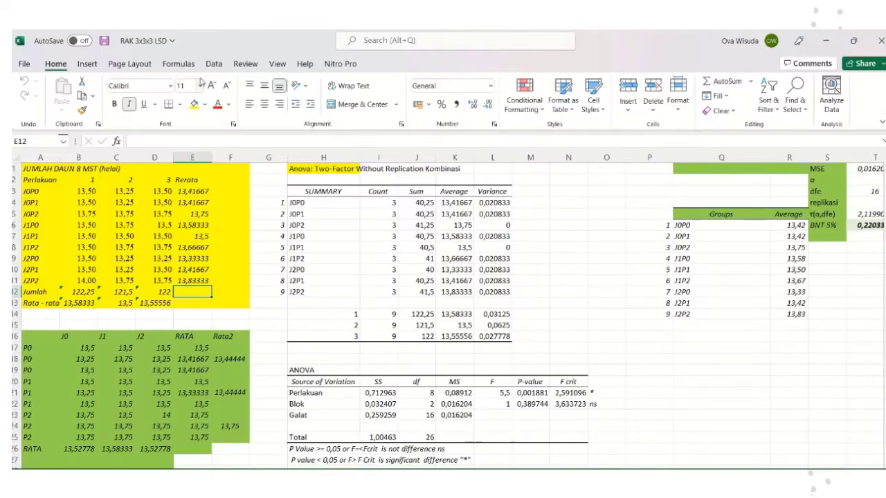
- Open the Data Analysis tools list from the Data ribbon for the RAK workbook
{"action": "left_click", "coordinate": [213, 64]}
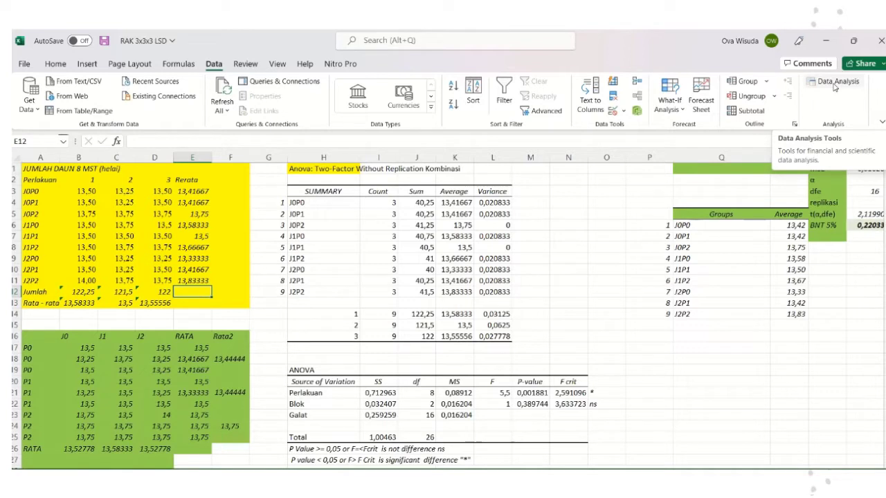
{"action": "left_click", "coordinate": [836, 86]}
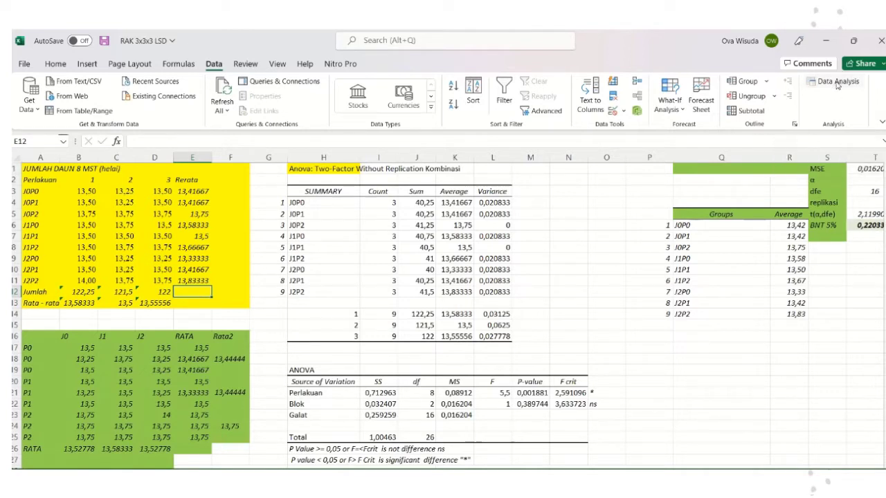
{"action": "left_click", "coordinate": [837, 86]}
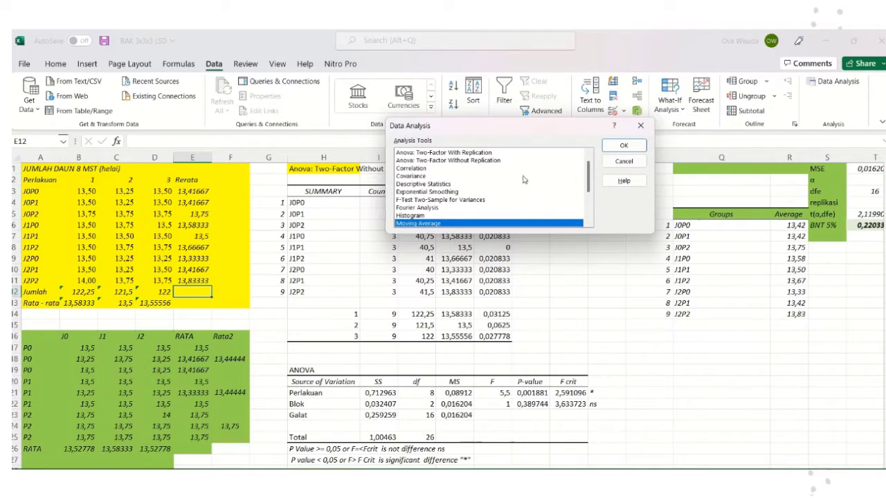
- Close the Data Analysis dialog and bring up the File backstage Home page
{"action": "left_click", "coordinate": [641, 126]}
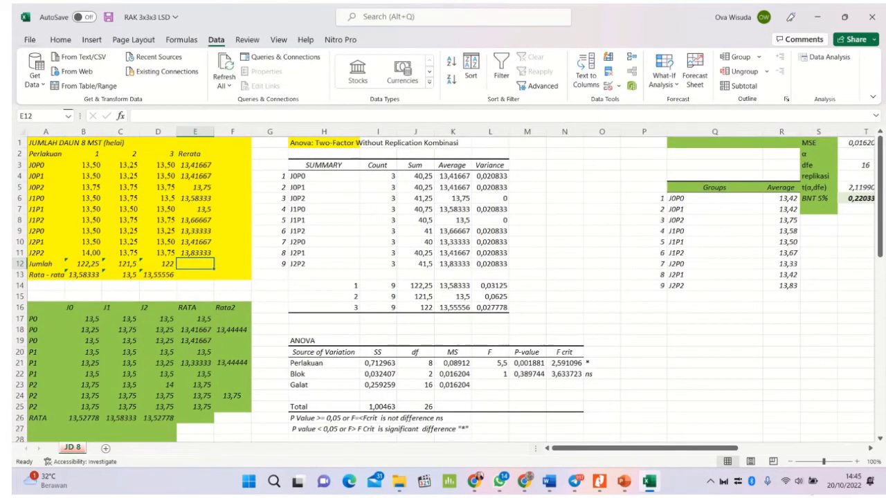
{"action": "key", "text": "alt+f"}
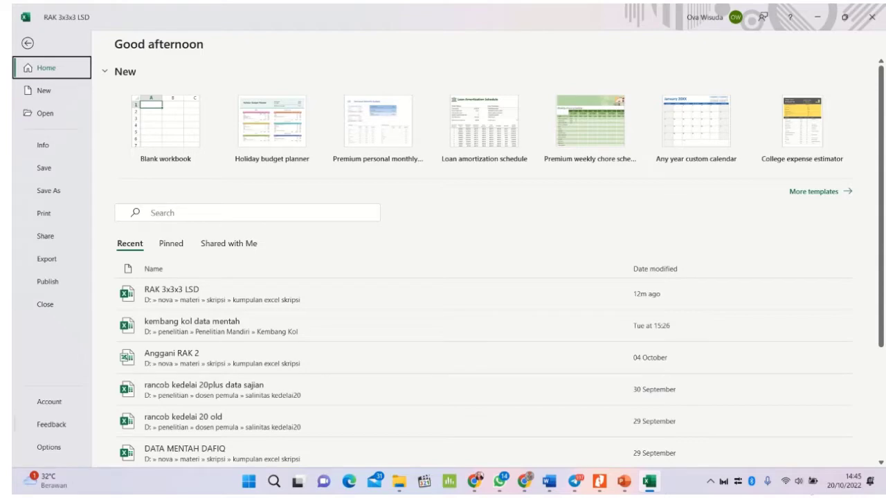
- In Excel Options > Add-ins, confirm Analysis ToolPak stays checked
{"action": "key", "text": "t"}
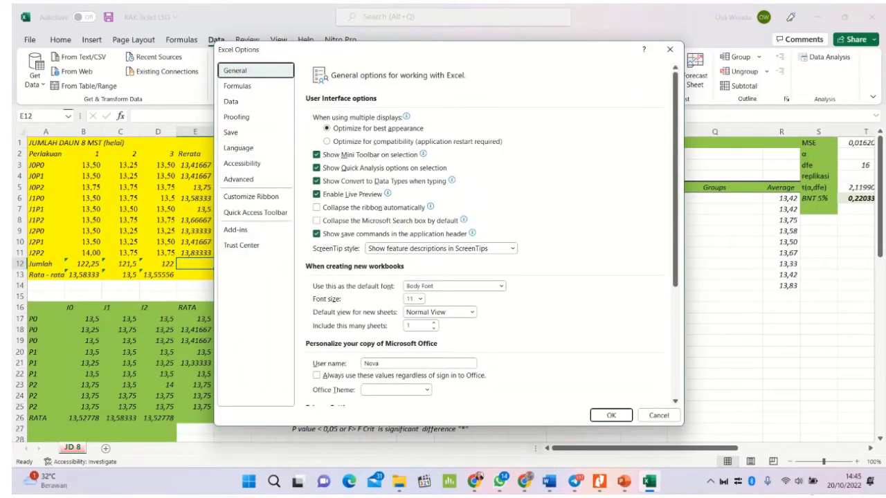
{"action": "left_click", "coordinate": [255, 229]}
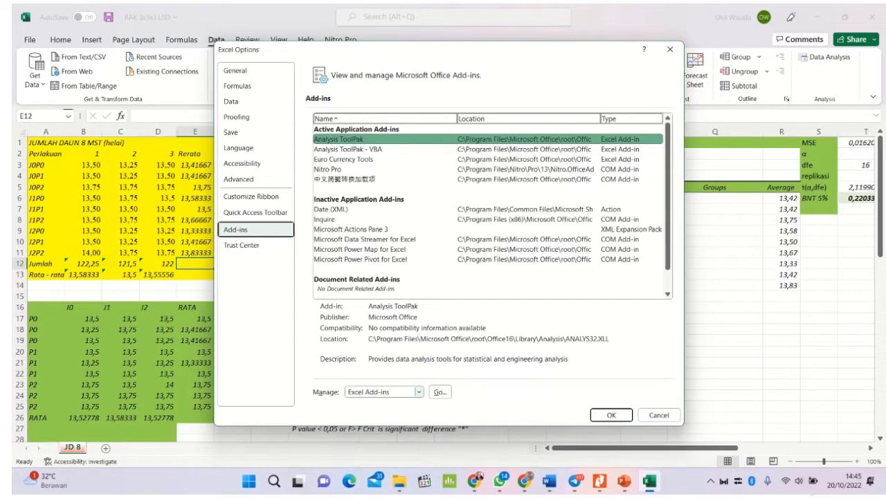
{"action": "left_click", "coordinate": [440, 393]}
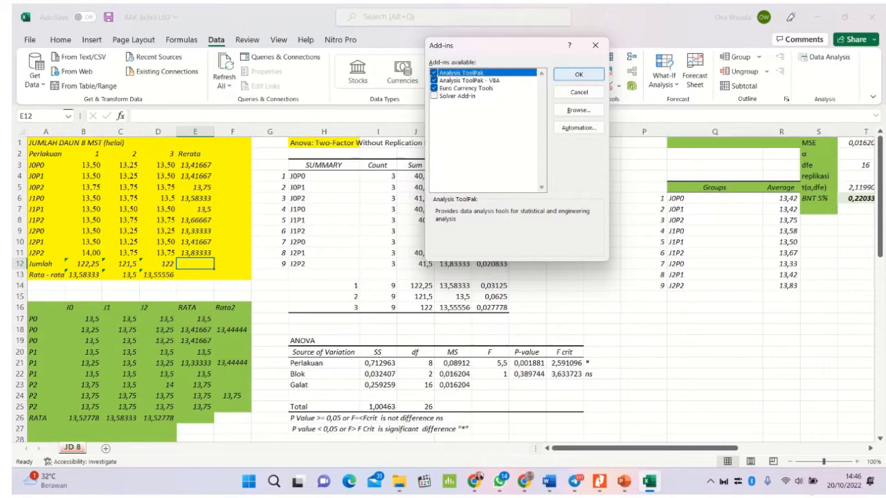
{"action": "left_click", "coordinate": [579, 74]}
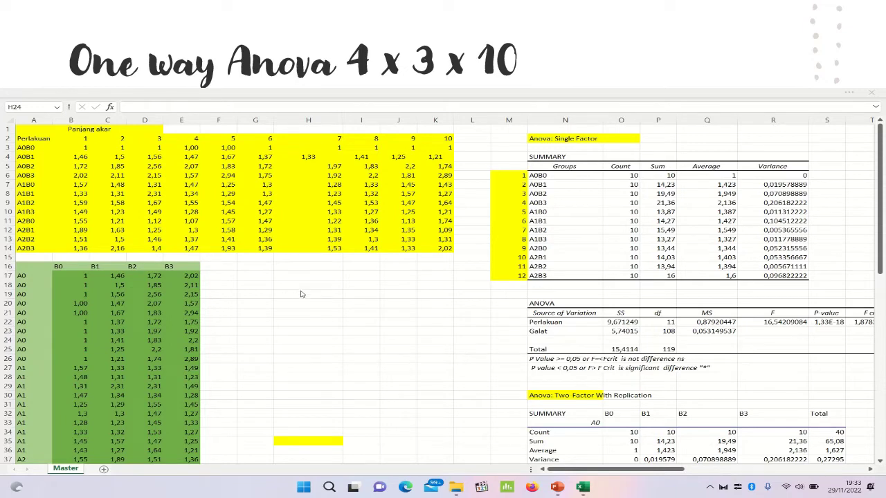
- Review the Master sheet's single-factor ANOVA, with F 16,54 above F crit 1,878
{"action": "mouse_move", "coordinate": [386, 91]}
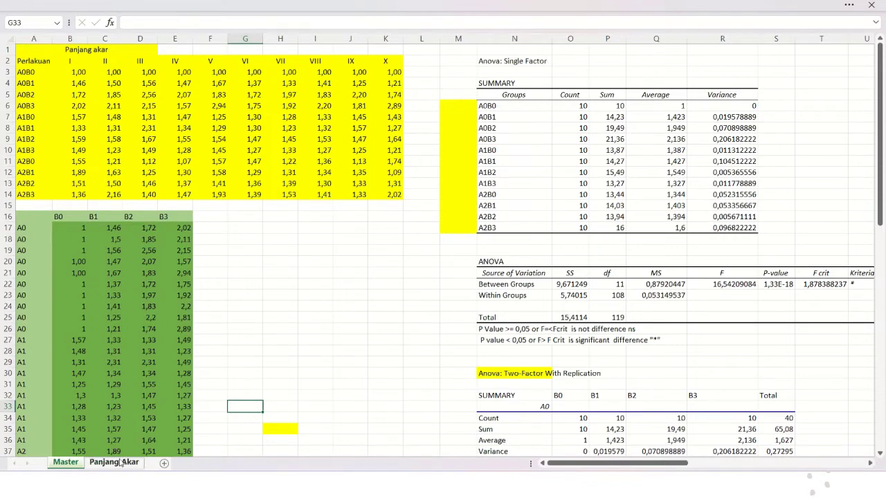
{"action": "left_click", "coordinate": [119, 462]}
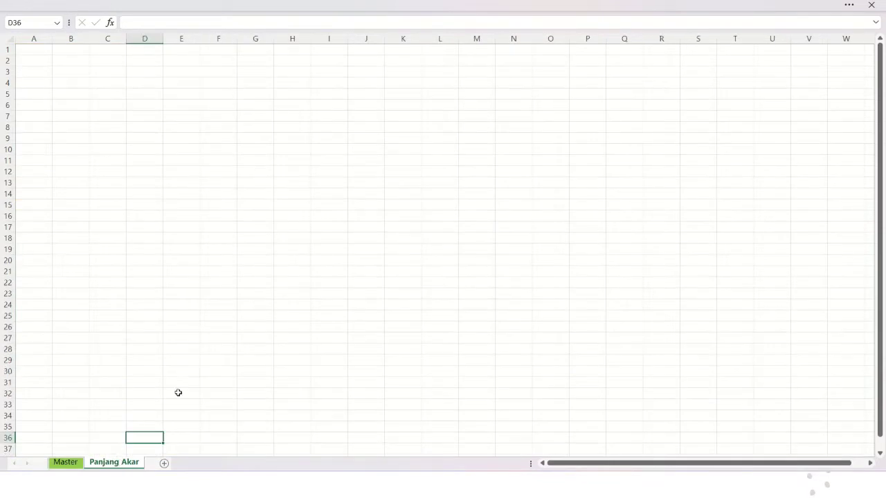
{"action": "left_click", "coordinate": [75, 465]}
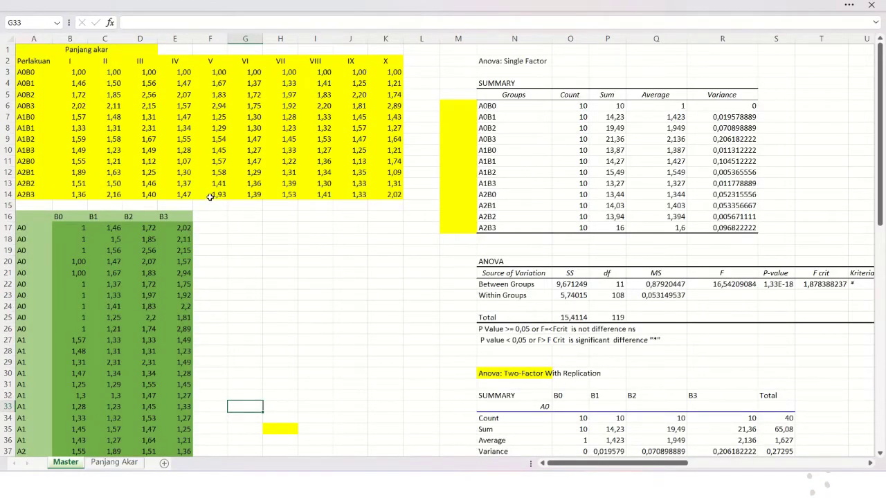
{"action": "left_click", "coordinate": [117, 465]}
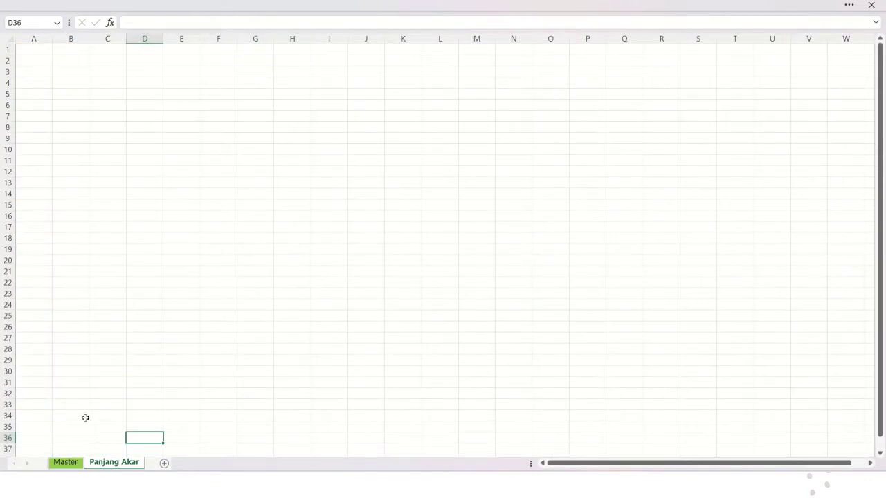
{"action": "left_click", "coordinate": [67, 464]}
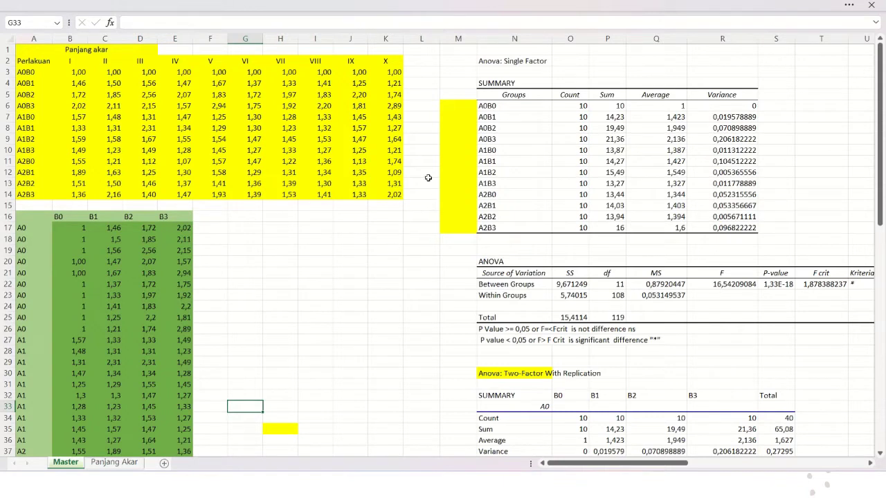
{"action": "left_click", "coordinate": [422, 73]}
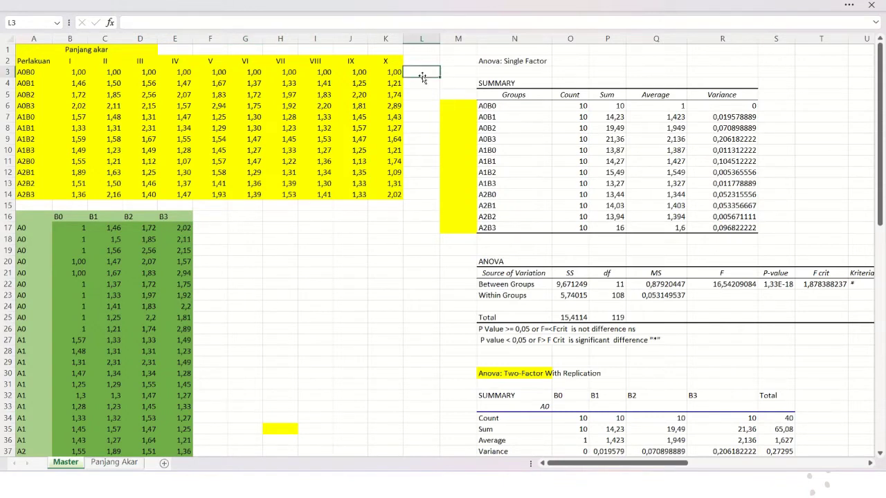
{"action": "left_click", "coordinate": [427, 152]}
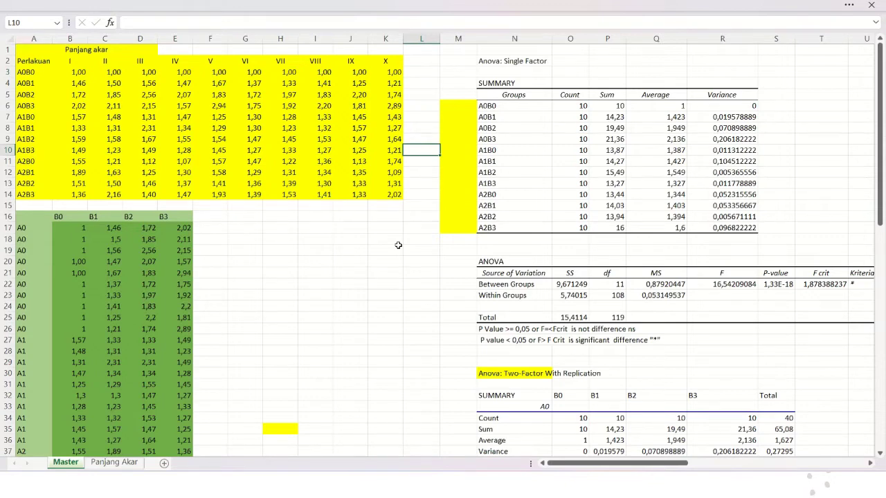
{"action": "left_click", "coordinate": [420, 217]}
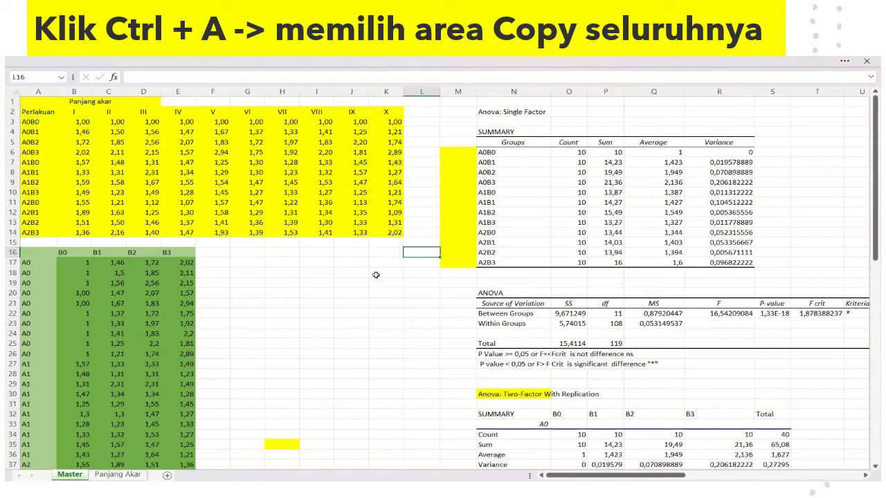
- Copy the entire Master sheet and paste it at cell A1 of the Panjang Akar sheet
{"action": "key", "text": "ctrl+a"}
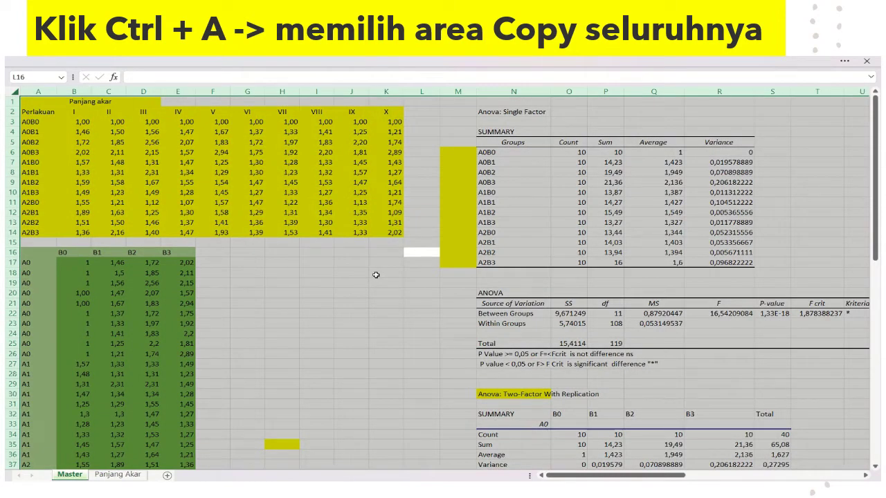
{"action": "right_click", "coordinate": [376, 274]}
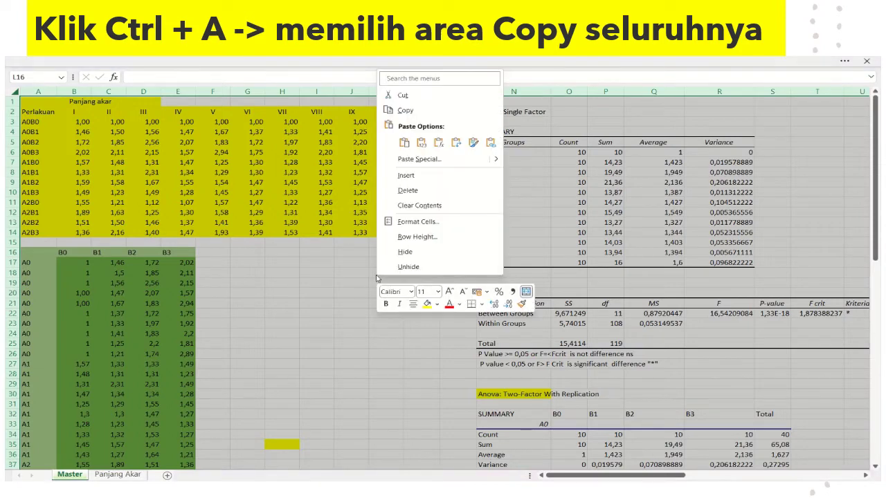
{"action": "left_click", "coordinate": [433, 112]}
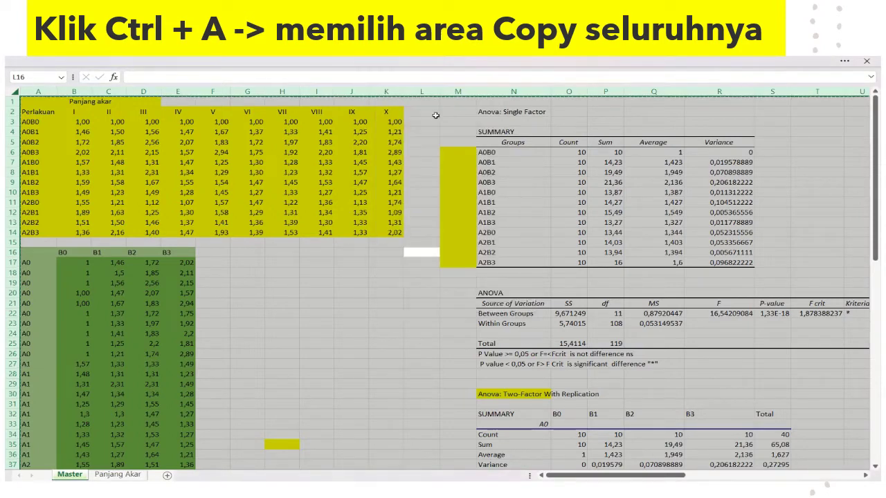
{"action": "left_click", "coordinate": [115, 476]}
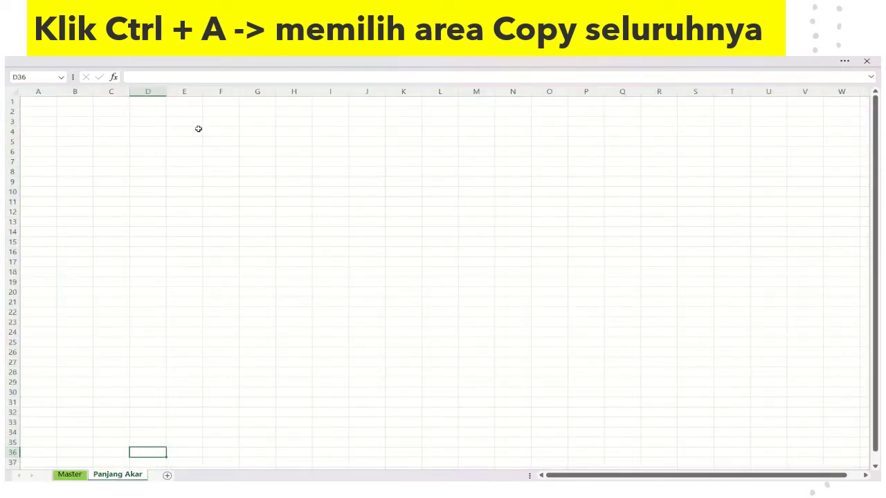
{"action": "left_click", "coordinate": [37, 100]}
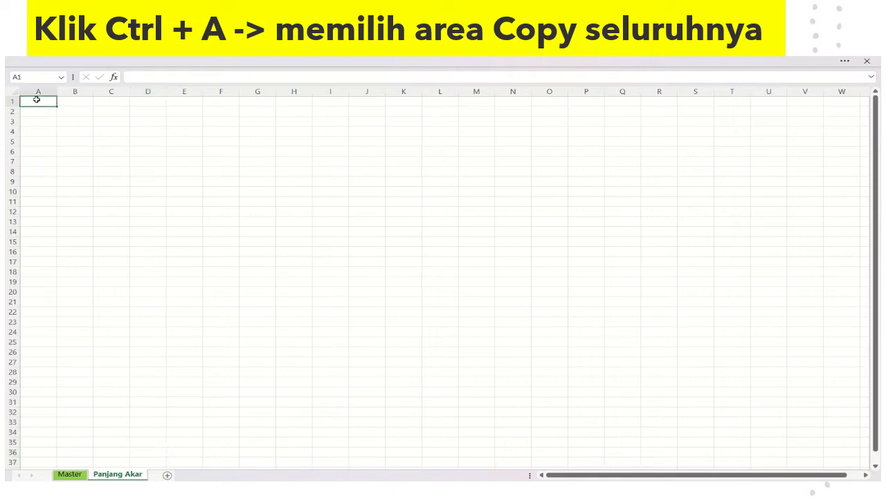
{"action": "right_click", "coordinate": [37, 100]}
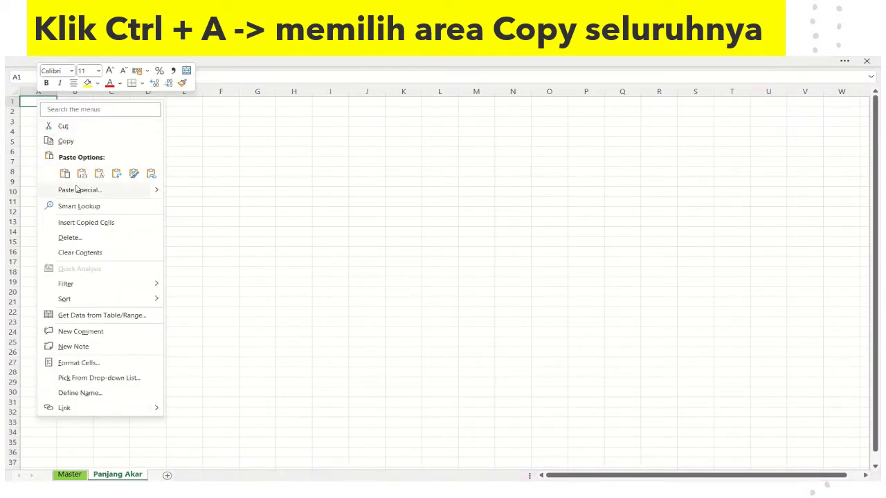
{"action": "left_click", "coordinate": [64, 174]}
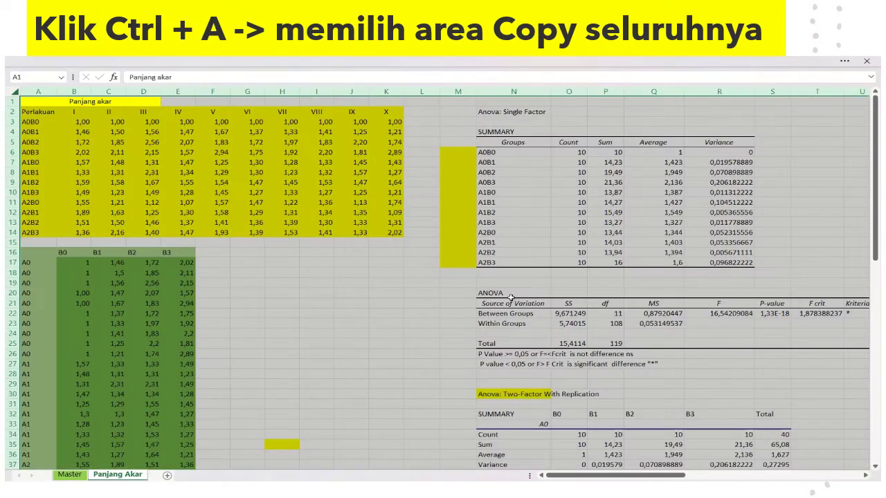
{"action": "left_click", "coordinate": [384, 344]}
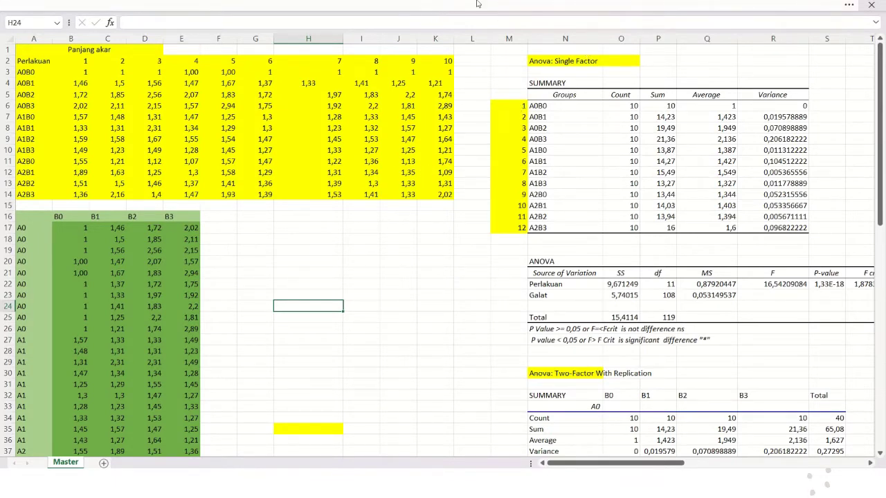
- Relabel replicate headers 1–10 as I–X, use two decimals, and add an IF Kriteria column marking *
{"action": "mouse_move", "coordinate": [476, 2]}
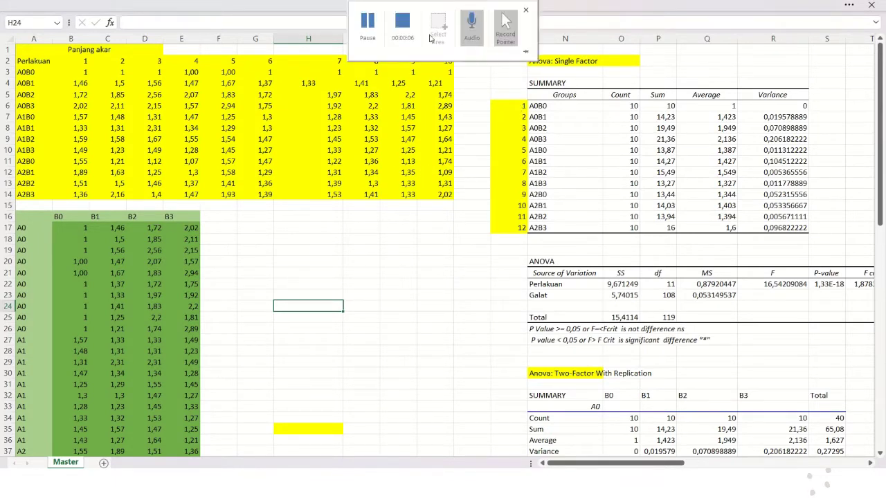
{"action": "left_click", "coordinate": [366, 24]}
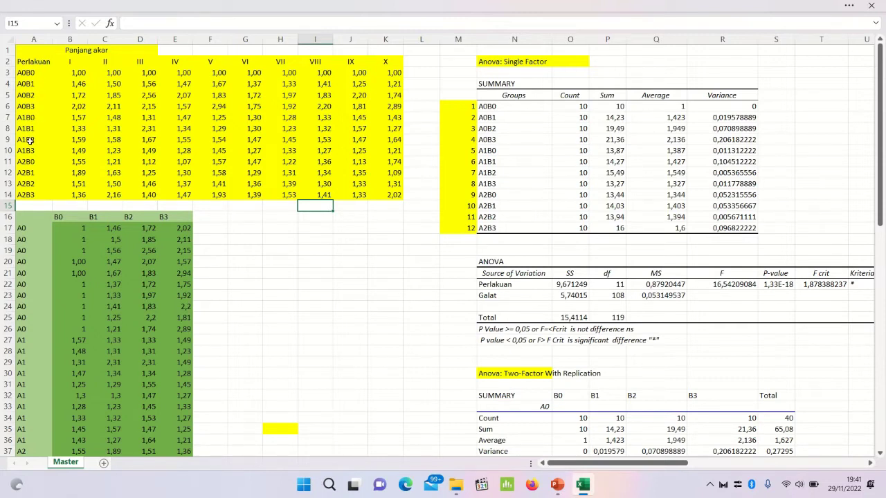
- Select the root-length values B3:K14 for treatments A0B0 through A2B3
{"action": "mouse_move", "coordinate": [76, 72]}
{"action": "left_mouse_down"}
{"action": "mouse_move", "coordinate": [333, 162]}
{"action": "mouse_move", "coordinate": [376, 194]}
{"action": "left_mouse_up"}
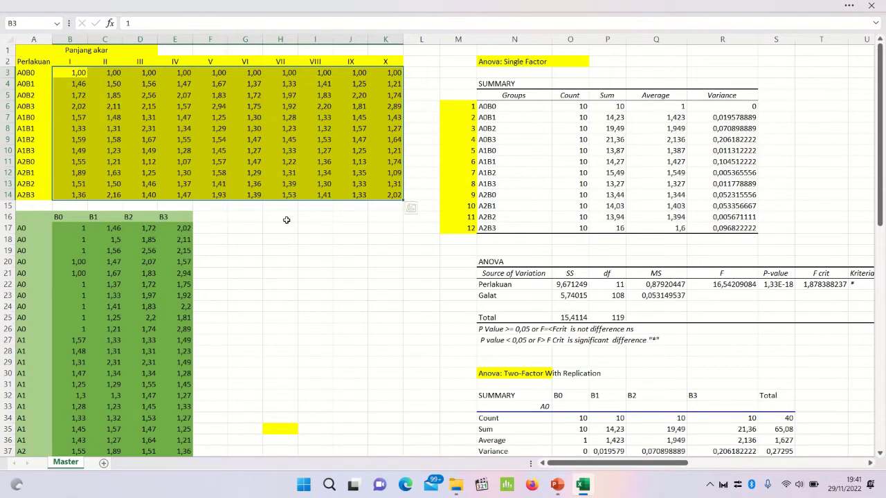
- Delete the root-length values in B3:K14
{"action": "left_click", "coordinate": [286, 220]}
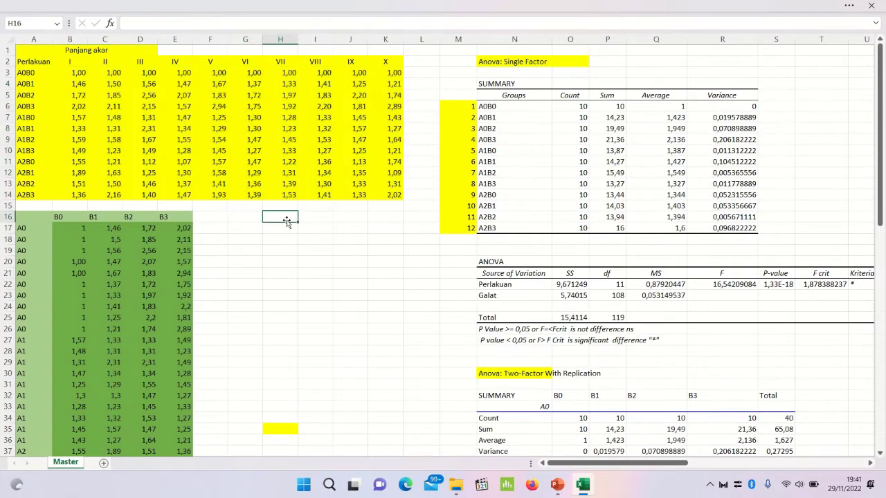
{"action": "mouse_move", "coordinate": [417, 4]}
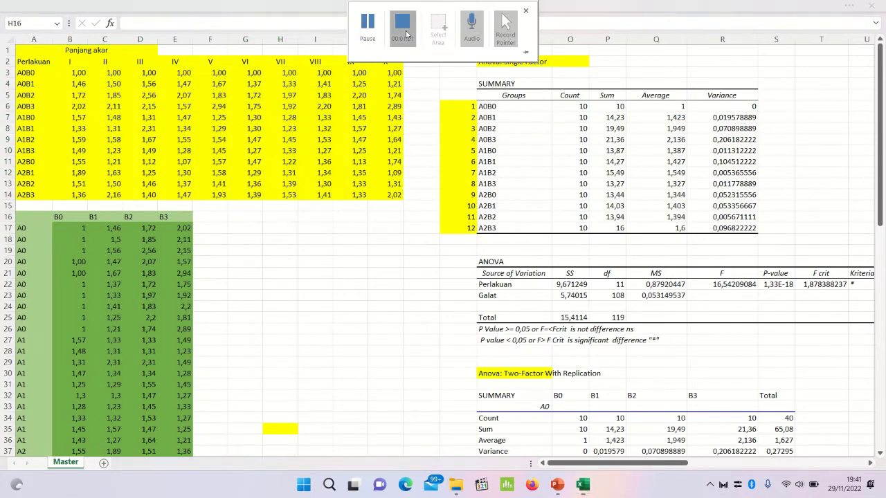
{"action": "left_click", "coordinate": [402, 22]}
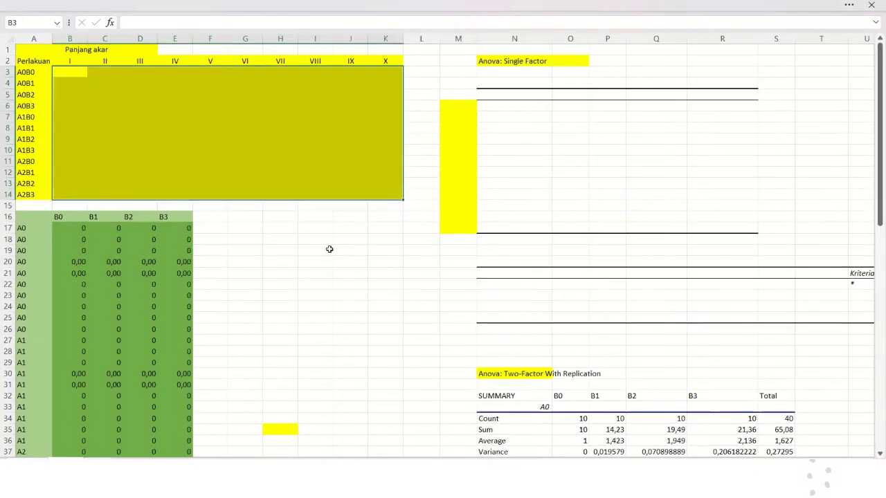
{"action": "left_click", "coordinate": [254, 165]}
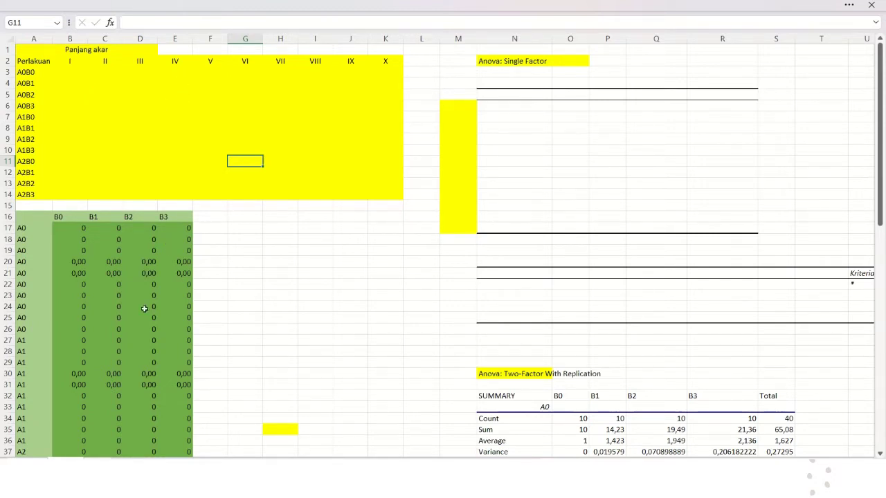
- Check that the green B0–B3 table shows zeros and the ANOVA output is blank
{"action": "left_click", "coordinate": [139, 284]}
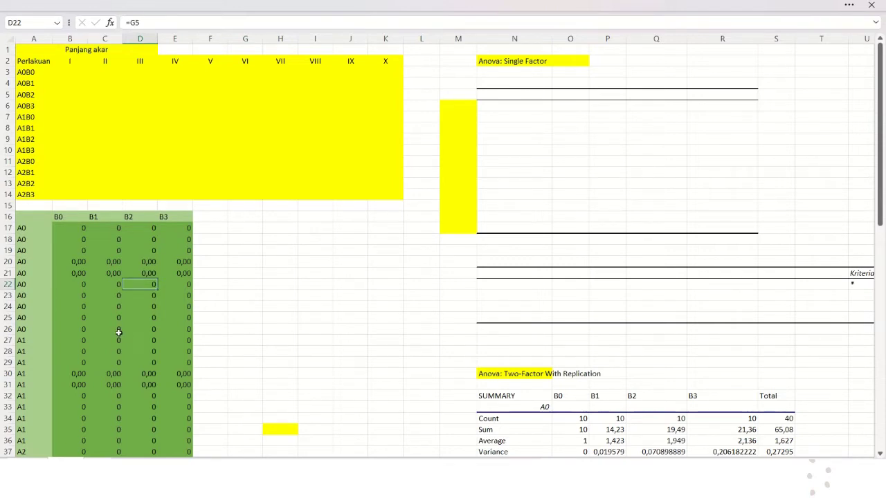
{"action": "left_click", "coordinate": [310, 299]}
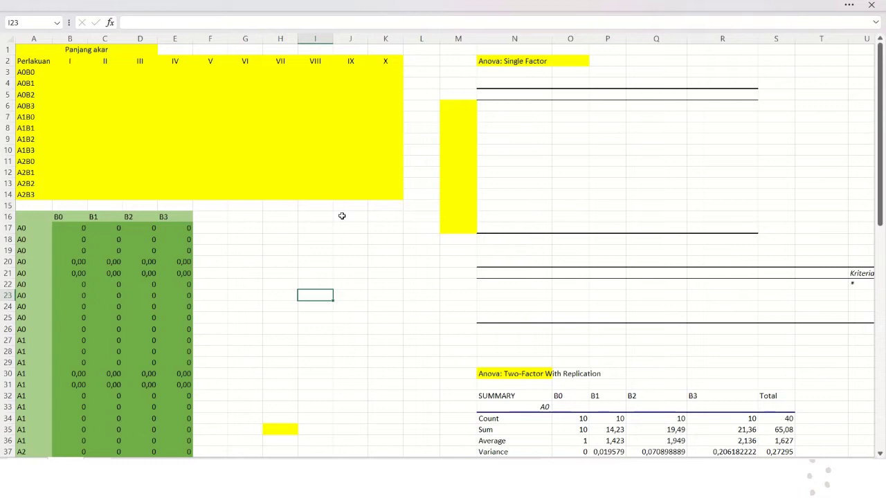
{"action": "left_click", "coordinate": [168, 115]}
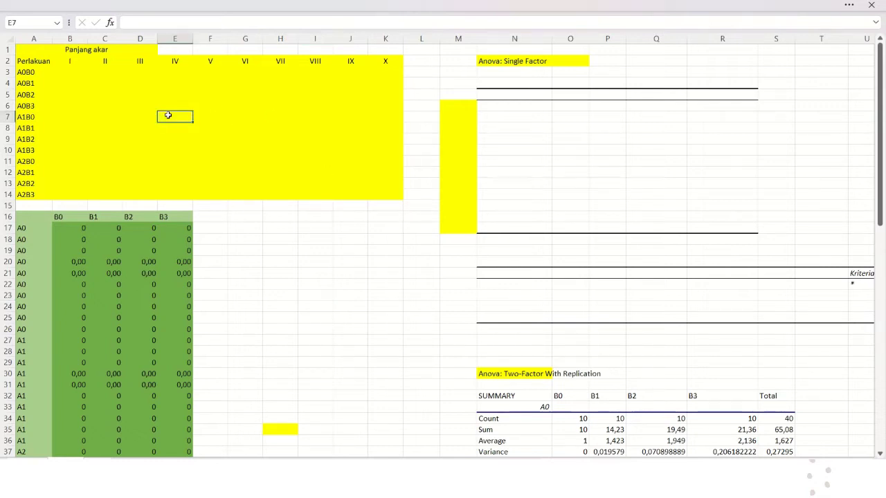
{"action": "left_click", "coordinate": [90, 128]}
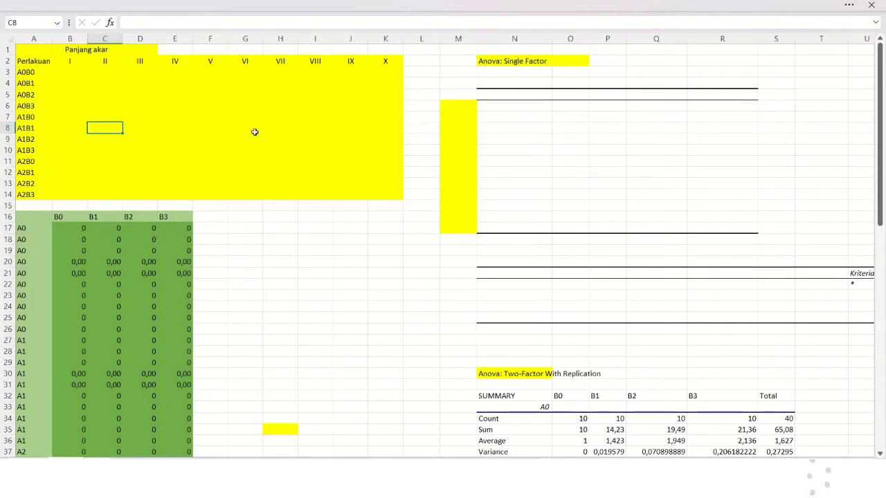
- Copy Book1's measurements B2:K13, then return to the RAL 4X3X10 FIXED workbook
{"action": "mouse_move", "coordinate": [581, 493]}
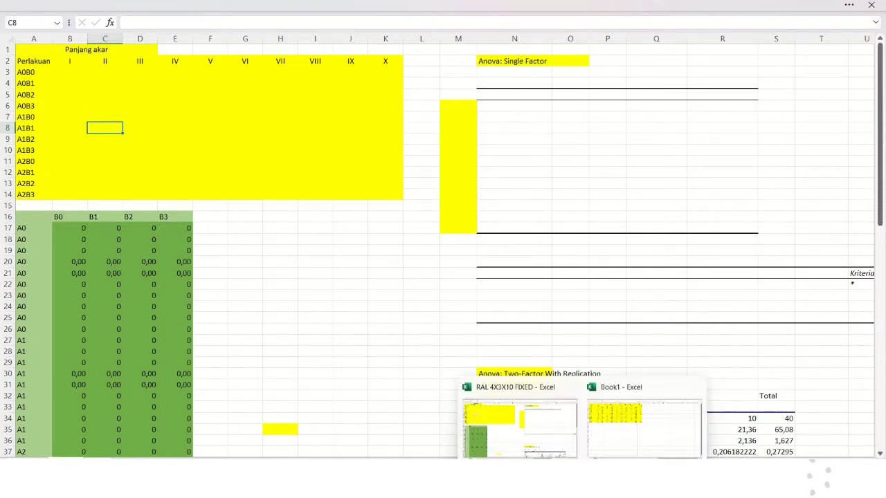
{"action": "left_click", "coordinate": [618, 426]}
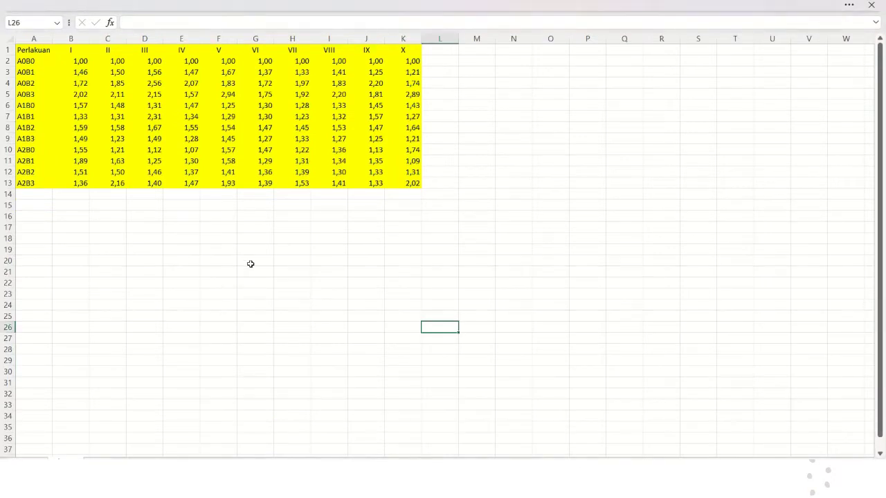
{"action": "left_click", "coordinate": [236, 293]}
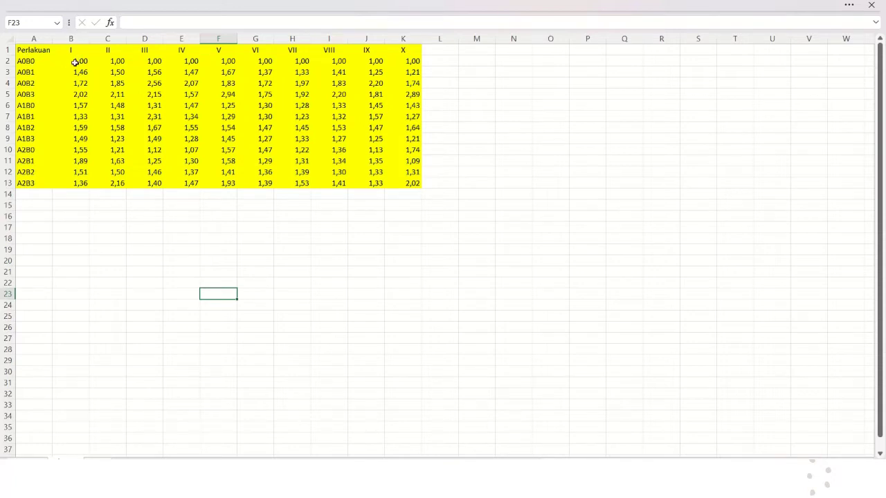
{"action": "left_click", "coordinate": [20, 62]}
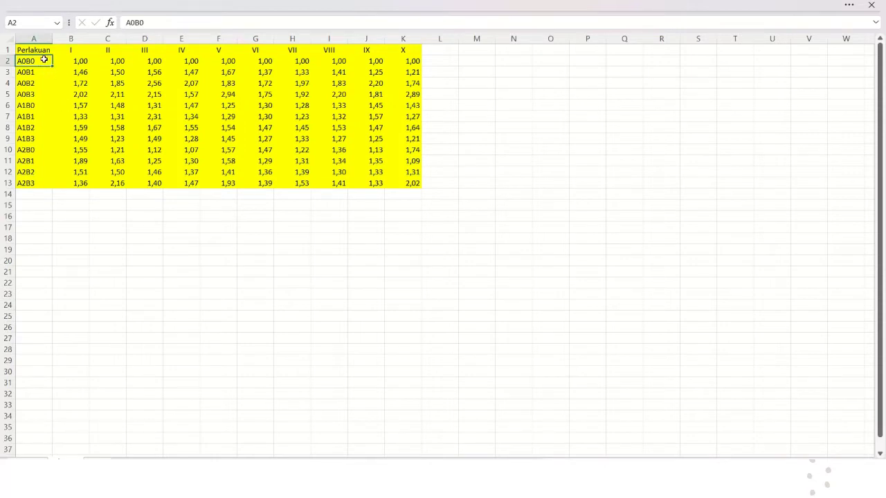
{"action": "left_click_drag", "start_coordinate": [44, 59], "coordinate": [400, 182]}
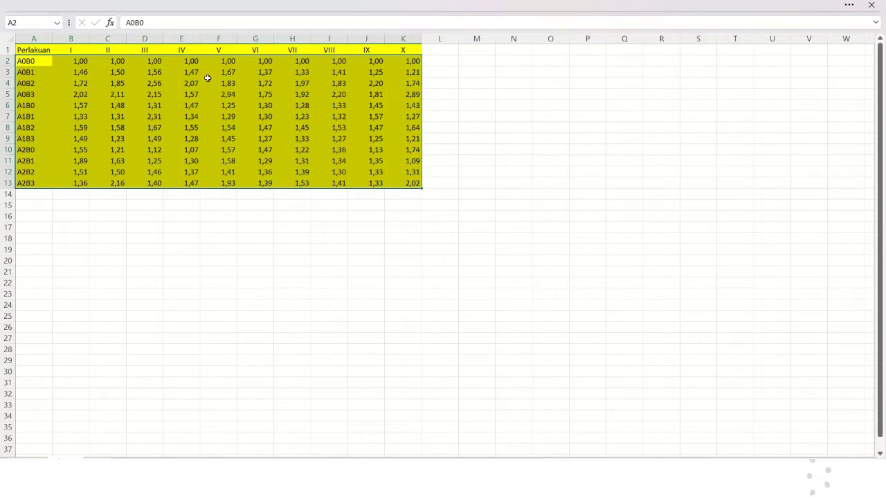
{"action": "left_click", "coordinate": [115, 118]}
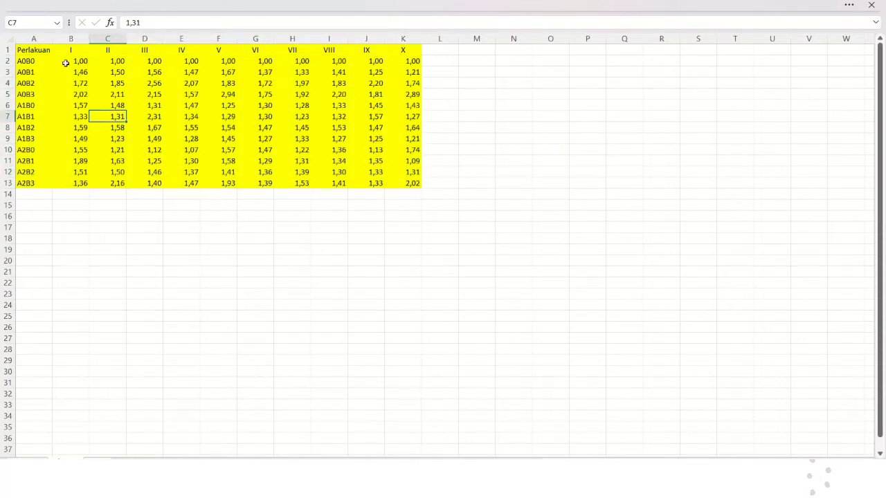
{"action": "left_click", "coordinate": [65, 62]}
{"action": "mouse_move", "coordinate": [65, 62]}
{"action": "left_mouse_down"}
{"action": "mouse_move", "coordinate": [323, 173]}
{"action": "mouse_move", "coordinate": [388, 183]}
{"action": "left_mouse_up"}
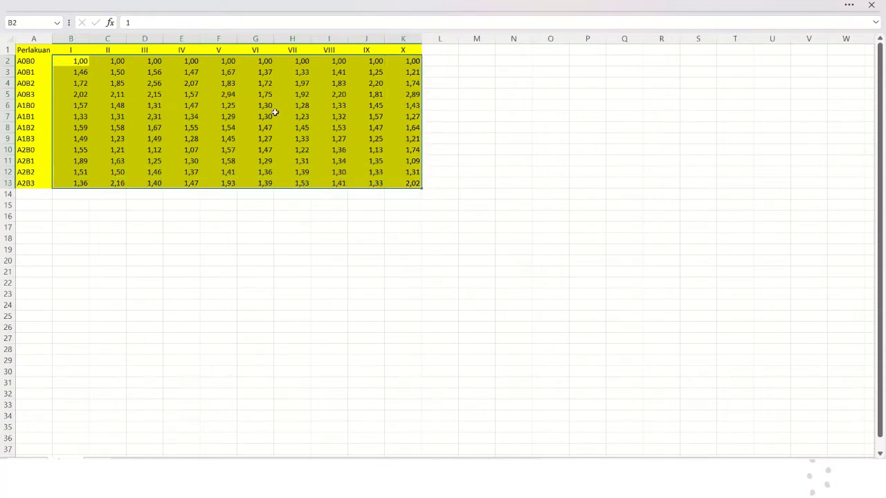
{"action": "right_click", "coordinate": [275, 114]}
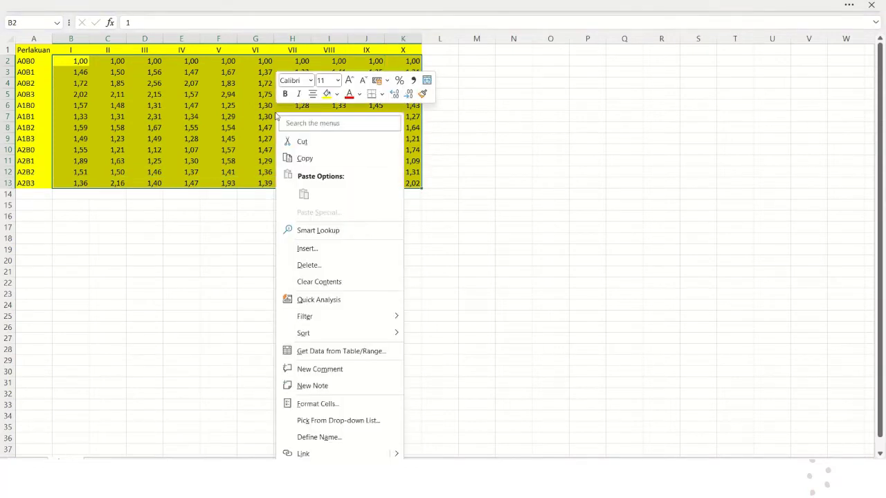
{"action": "left_click", "coordinate": [303, 158]}
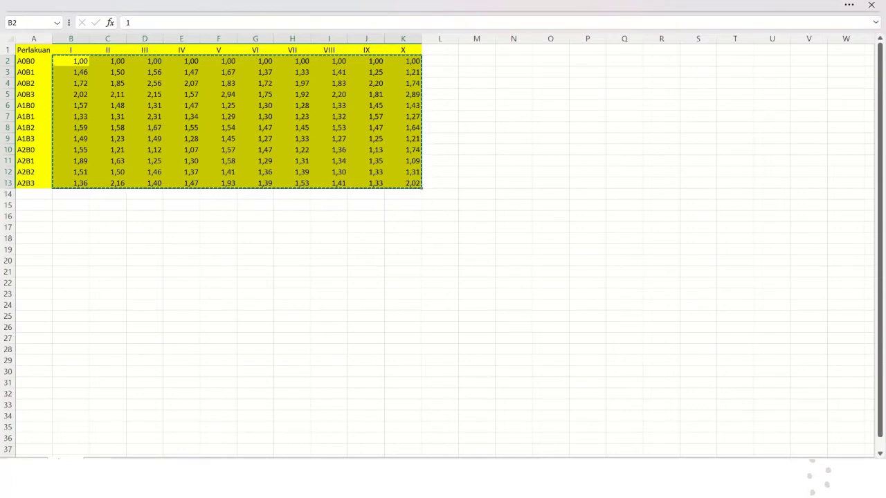
{"action": "mouse_move", "coordinate": [581, 484]}
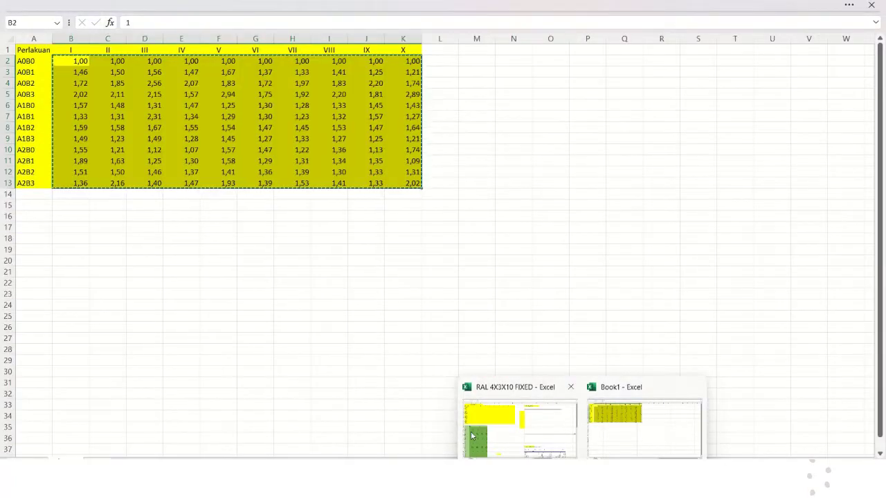
{"action": "left_click", "coordinate": [477, 431]}
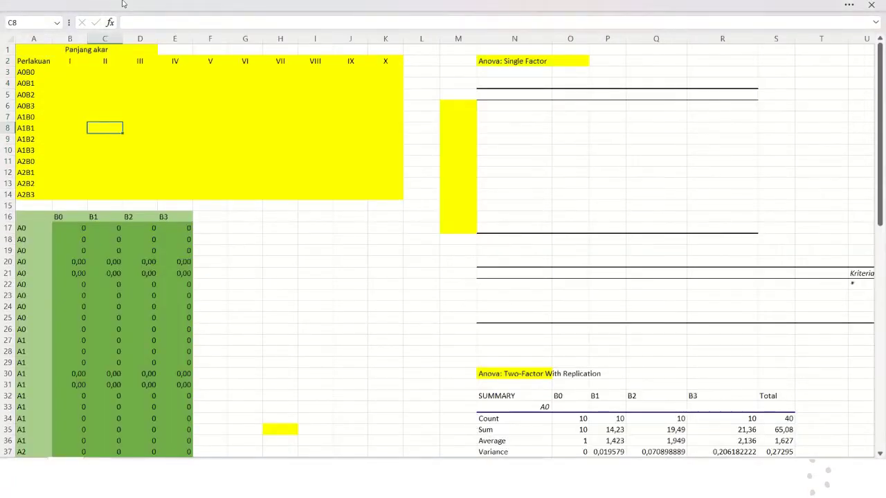
- Paste the measurements as values at B3 and verify H11 shows 1,22
{"action": "left_click", "coordinate": [63, 72]}
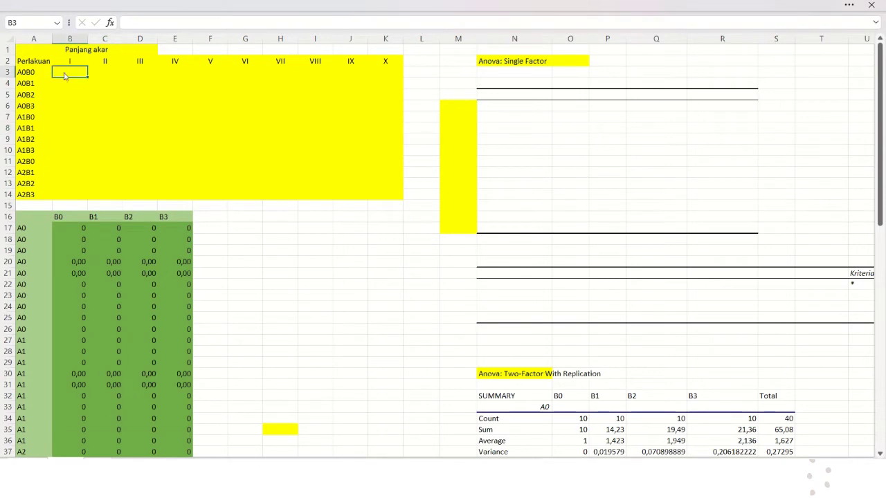
{"action": "right_click", "coordinate": [64, 72]}
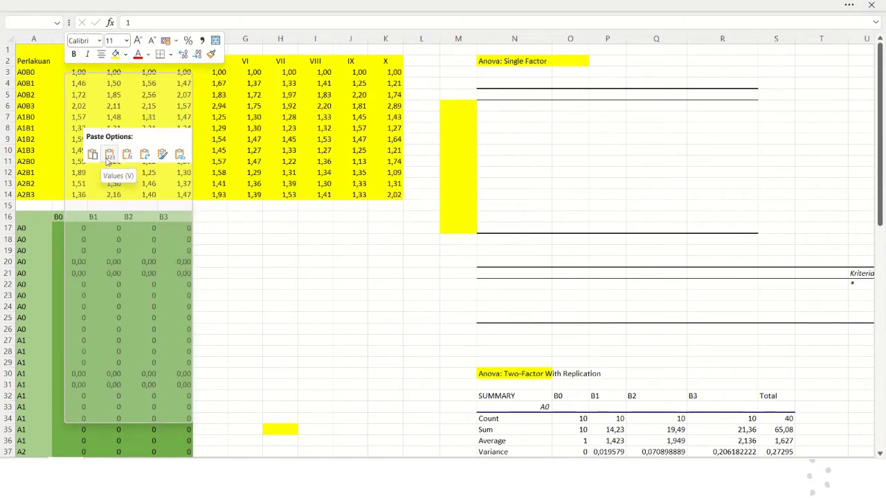
{"action": "left_click", "coordinate": [110, 159]}
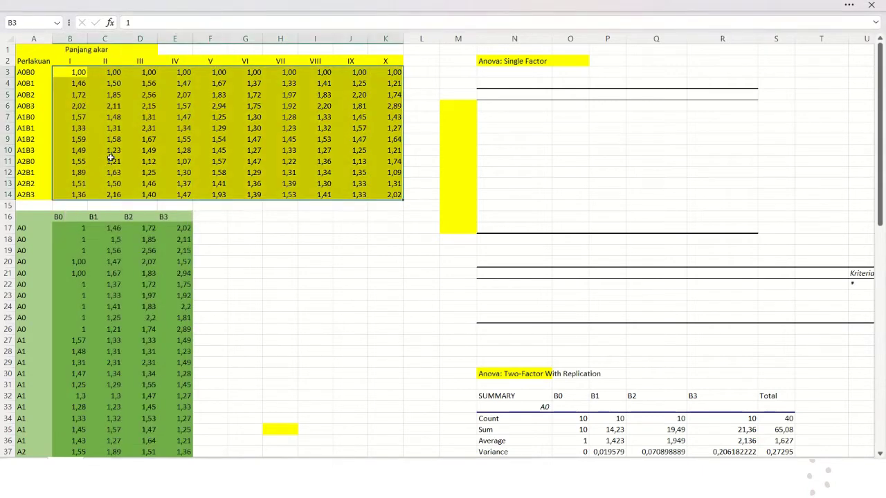
{"action": "left_click", "coordinate": [220, 127]}
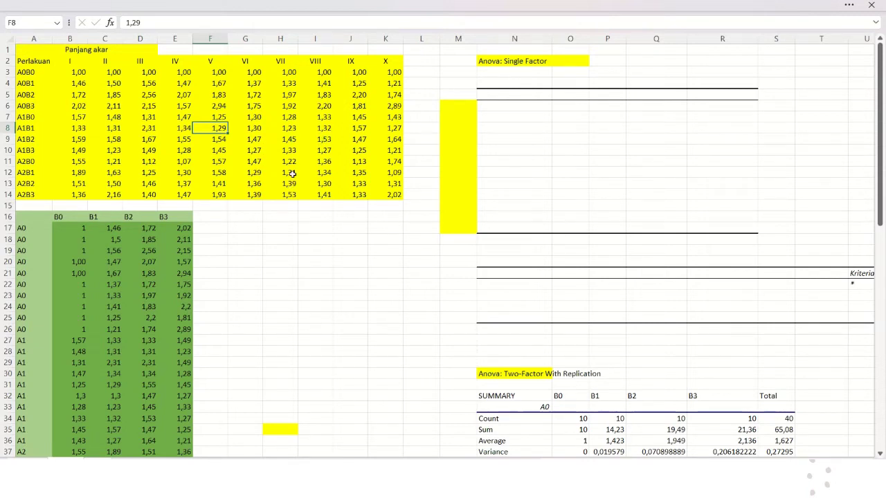
{"action": "left_click", "coordinate": [293, 161]}
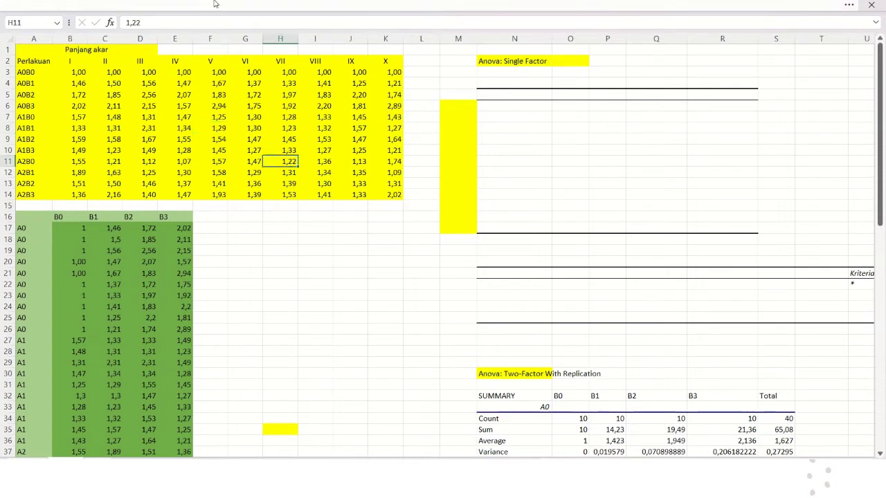
{"action": "mouse_move", "coordinate": [350, 4]}
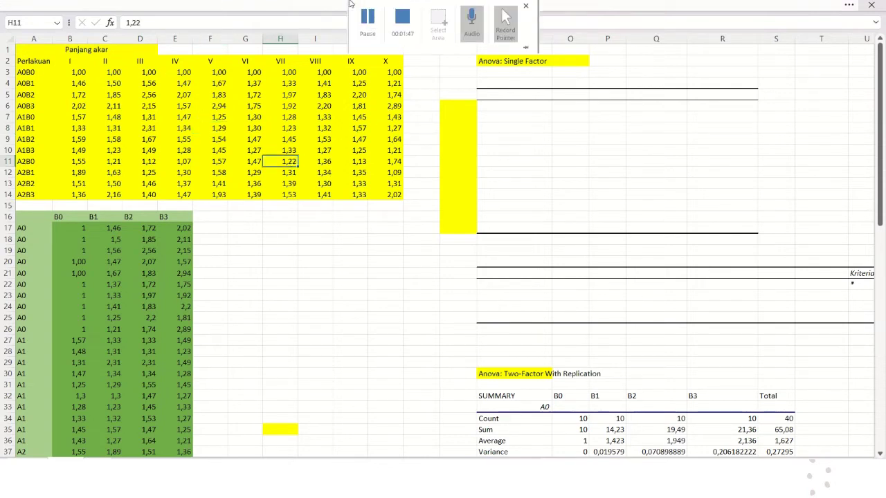
- From the Data tab's Data Analysis tools, open the Anova: Single Factor dialog
{"action": "left_click", "coordinate": [117, 4]}
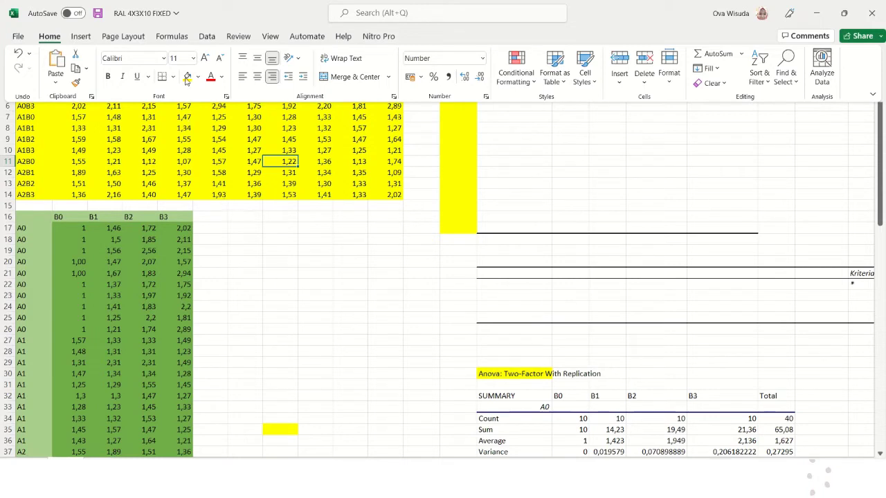
{"action": "left_click", "coordinate": [205, 38]}
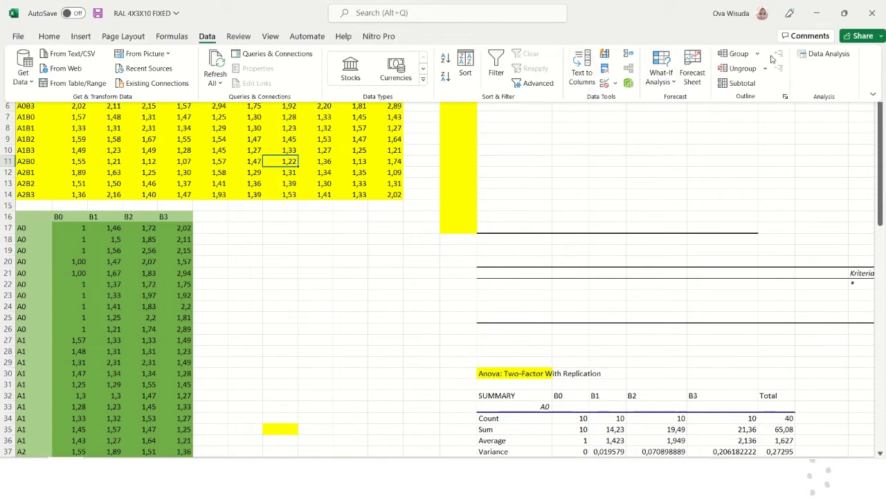
{"action": "left_click", "coordinate": [821, 58]}
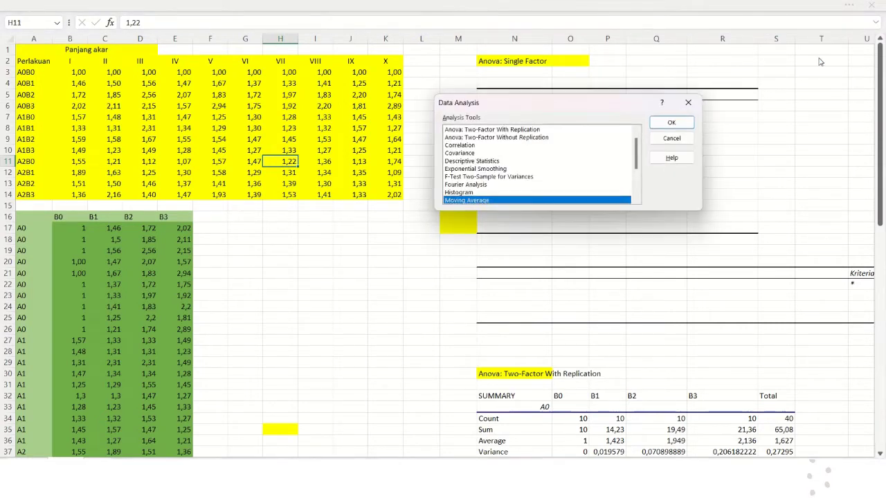
{"action": "left_click_drag", "start_coordinate": [560, 114], "coordinate": [450, 73]}
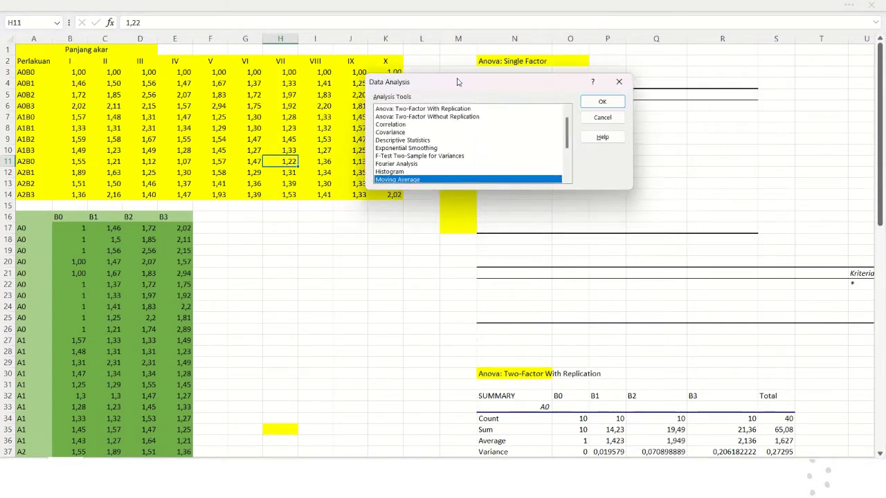
{"action": "left_click", "coordinate": [526, 89]}
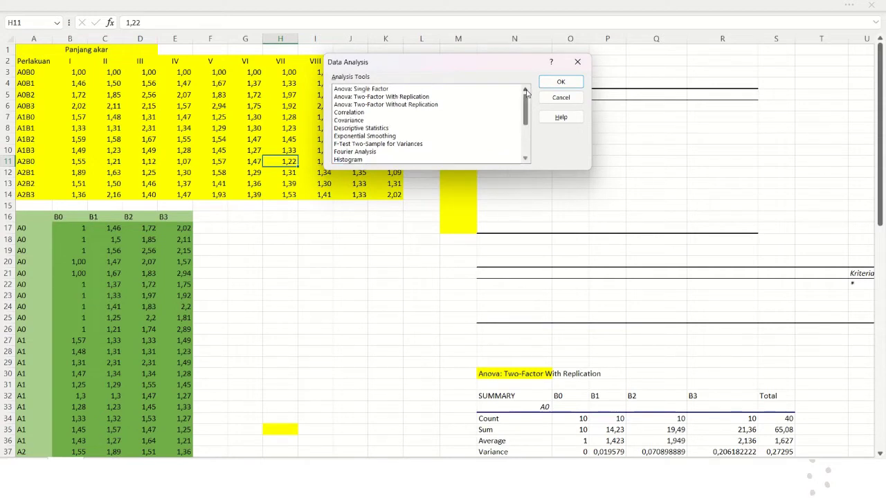
{"action": "left_click", "coordinate": [339, 91]}
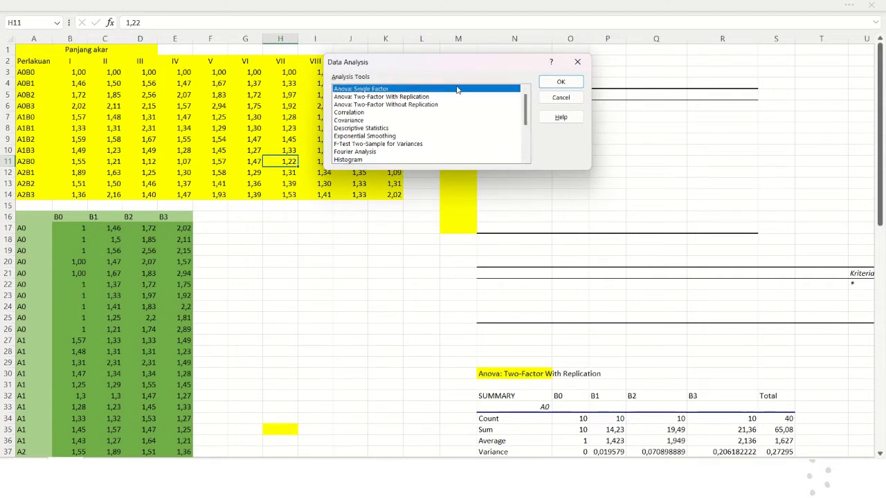
{"action": "left_click", "coordinate": [560, 82]}
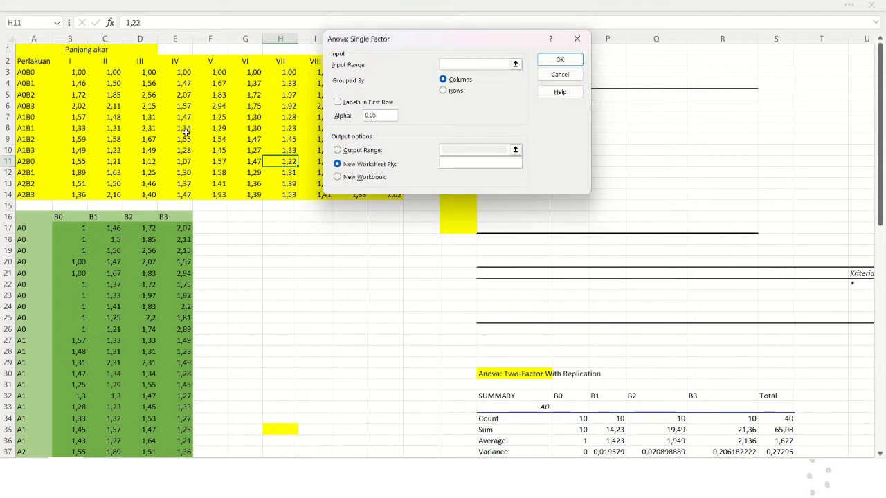
- Set input range A3:K14, grouped by rows, labels in first column, and output on this sheet
{"action": "left_click", "coordinate": [515, 64]}
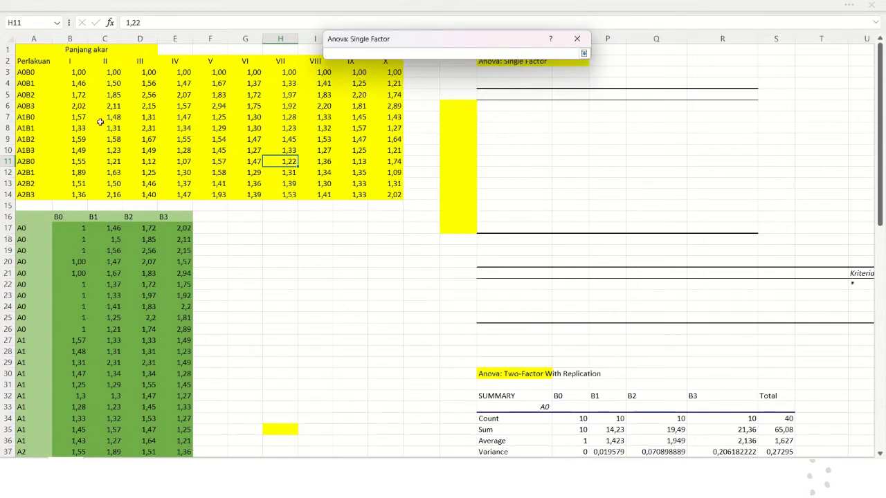
{"action": "left_click", "coordinate": [27, 72]}
{"action": "mouse_move", "coordinate": [26, 73]}
{"action": "left_mouse_down"}
{"action": "mouse_move", "coordinate": [280, 117]}
{"action": "mouse_move", "coordinate": [379, 172]}
{"action": "mouse_move", "coordinate": [376, 193]}
{"action": "left_mouse_up"}
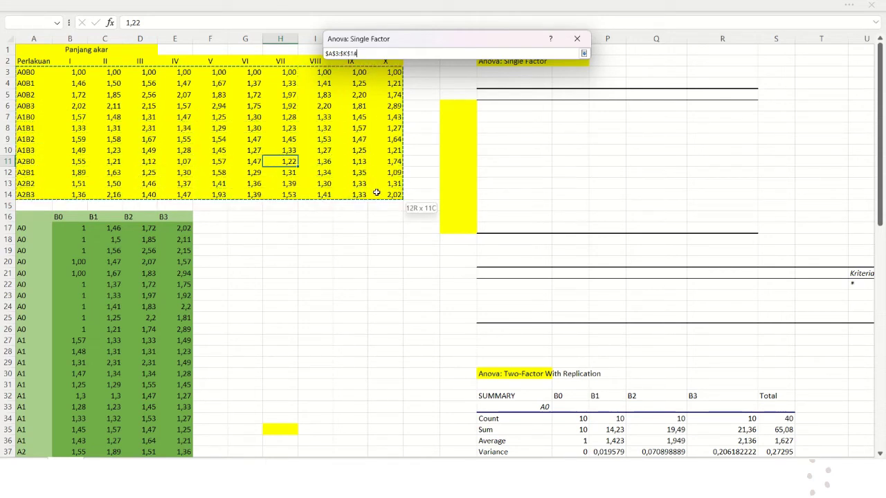
{"action": "left_click", "coordinate": [583, 55]}
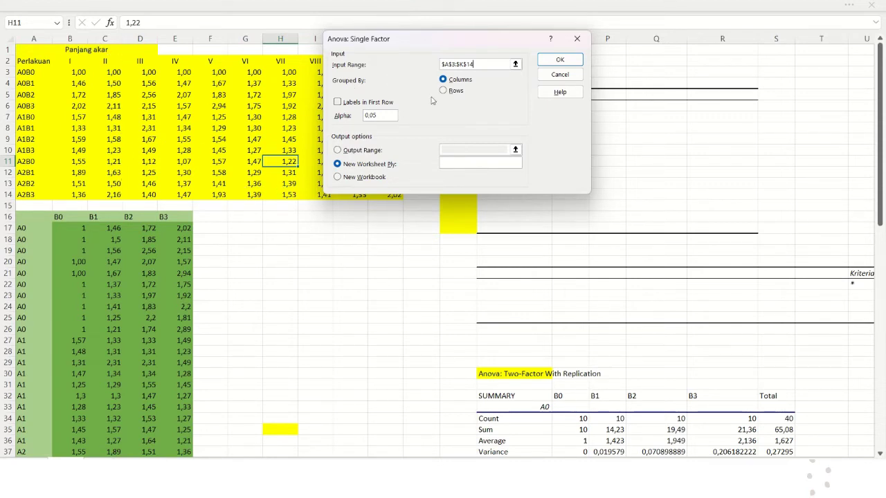
{"action": "left_click", "coordinate": [443, 92]}
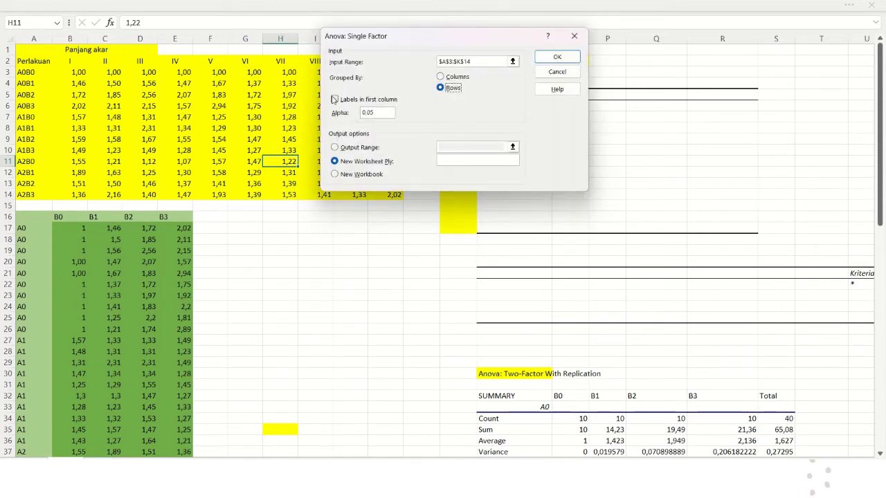
{"action": "left_click", "coordinate": [335, 100]}
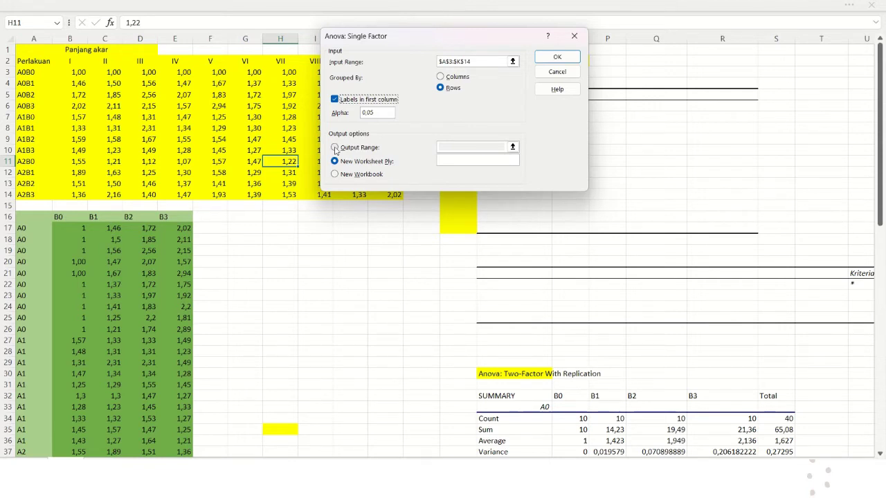
{"action": "left_click", "coordinate": [335, 148]}
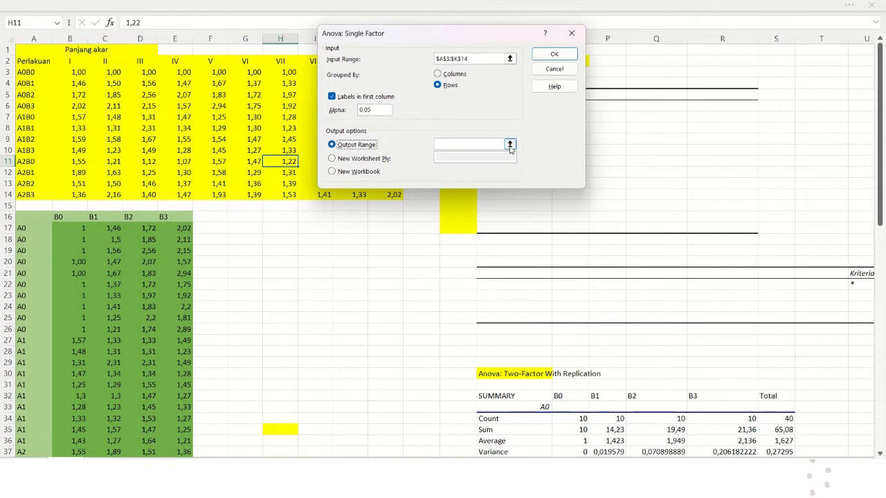
- Set the ANOVA output range to start at N2 and run the analysis
{"action": "left_click", "coordinate": [510, 145]}
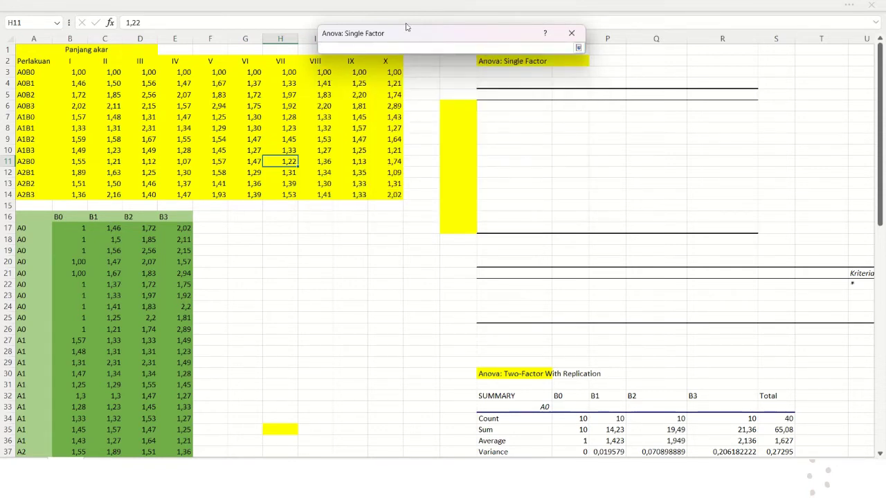
{"action": "left_click_drag", "start_coordinate": [403, 32], "coordinate": [245, 33]}
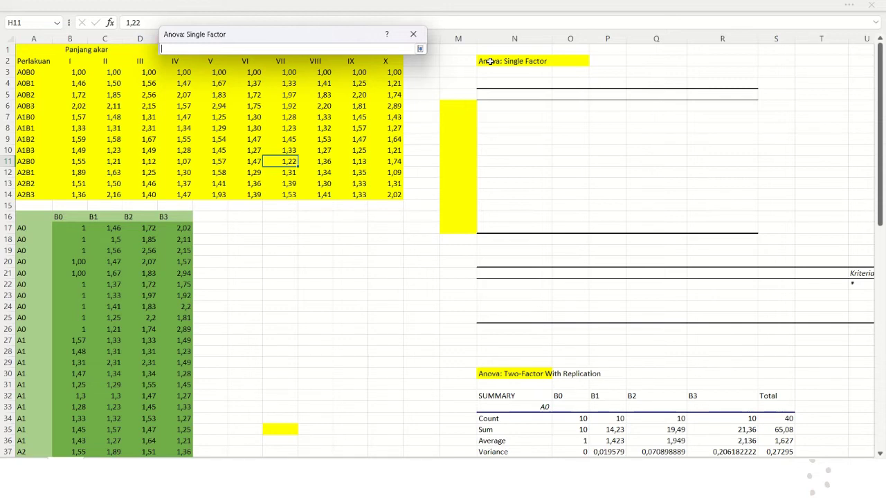
{"action": "left_click", "coordinate": [489, 61]}
{"action": "left_click", "coordinate": [420, 48]}
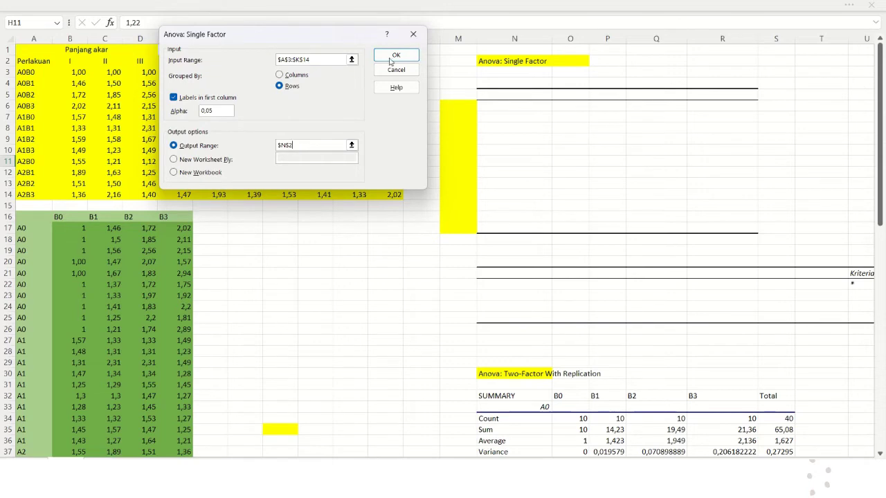
{"action": "left_click", "coordinate": [396, 56]}
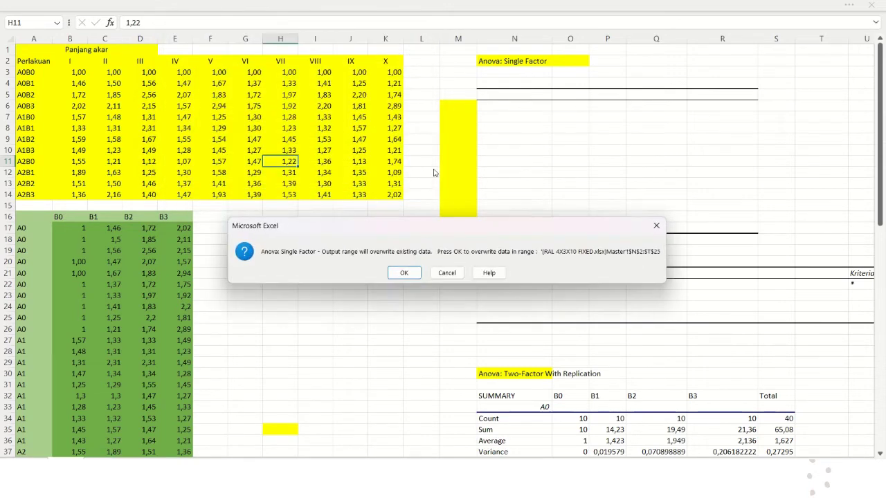
- Confirm the overwrite so the ANOVA summary and table fill N2:T25
{"action": "left_click", "coordinate": [404, 274]}
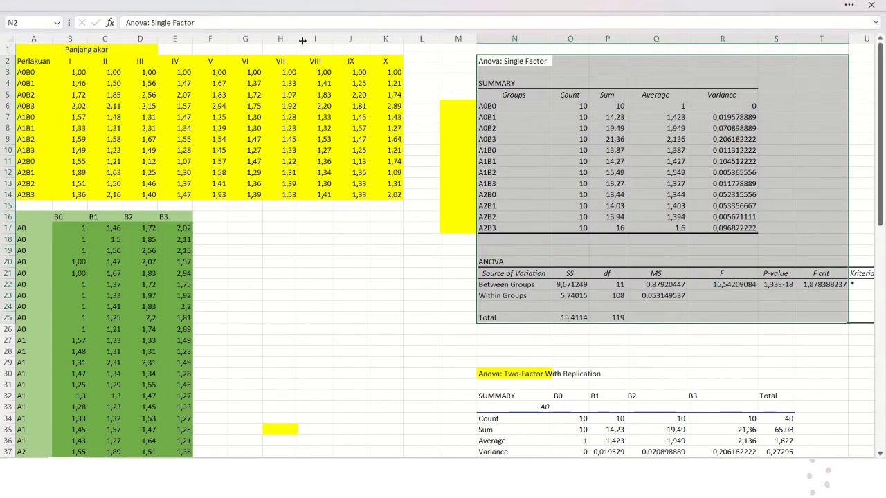
{"action": "mouse_move", "coordinate": [361, 10]}
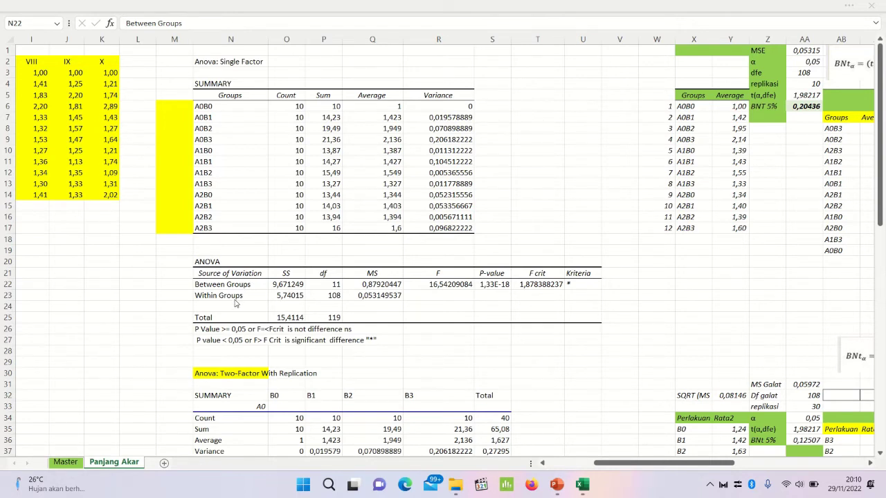
- Rename the Between Groups label in N22 to Perlakuan and Within Groups in N23 to Galat
{"action": "left_click", "coordinate": [241, 284]}
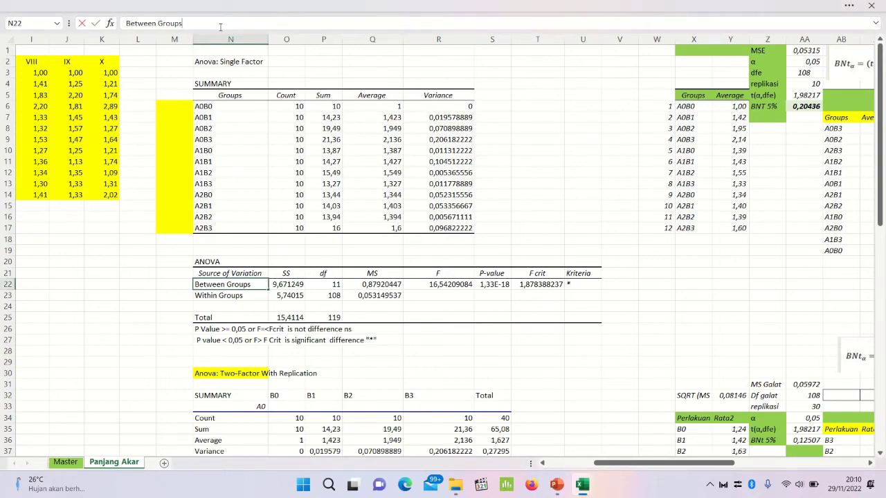
{"action": "key", "text": "BackSpace"}
{"action": "key", "text": "BackSpace"}
{"action": "key", "text": "BackSpace"}
{"action": "key", "text": "BackSpace"}
{"action": "key", "text": "BackSpace"}
{"action": "key", "text": "BackSpace"}
{"action": "key", "text": "BackSpace"}
{"action": "key", "text": "BackSpace"}
{"action": "type", "text": "Perlak"}
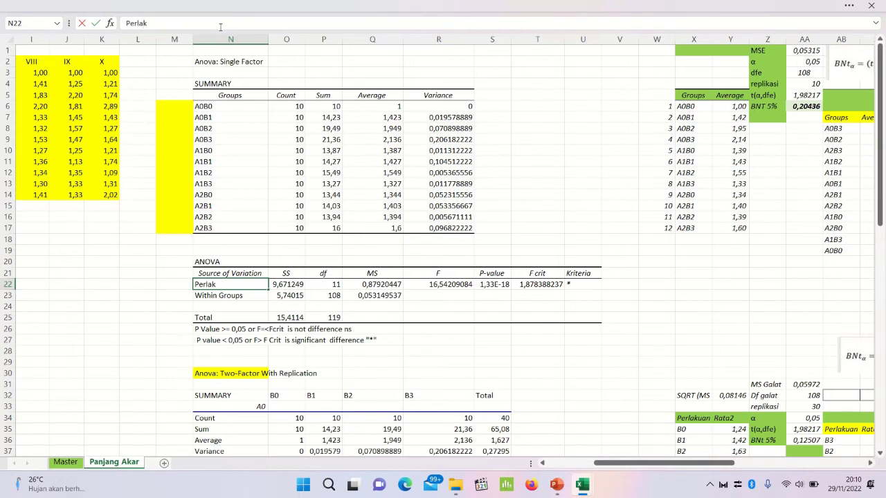
{"action": "type", "text": "uan"}
{"action": "key", "text": "Return"}
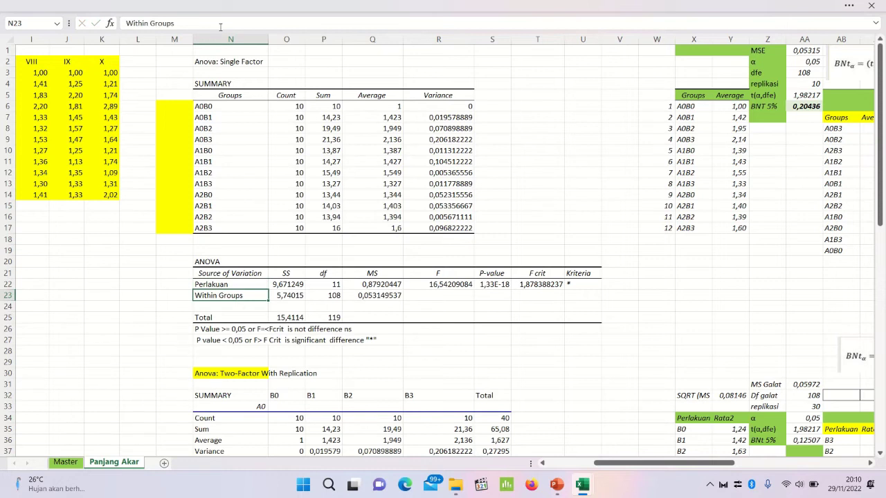
{"action": "type", "text": "Galat"}
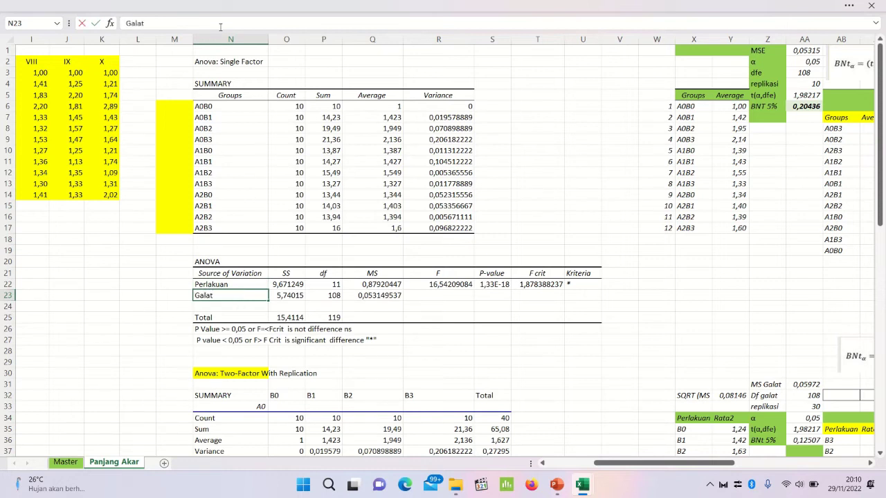
{"action": "key", "text": "Return"}
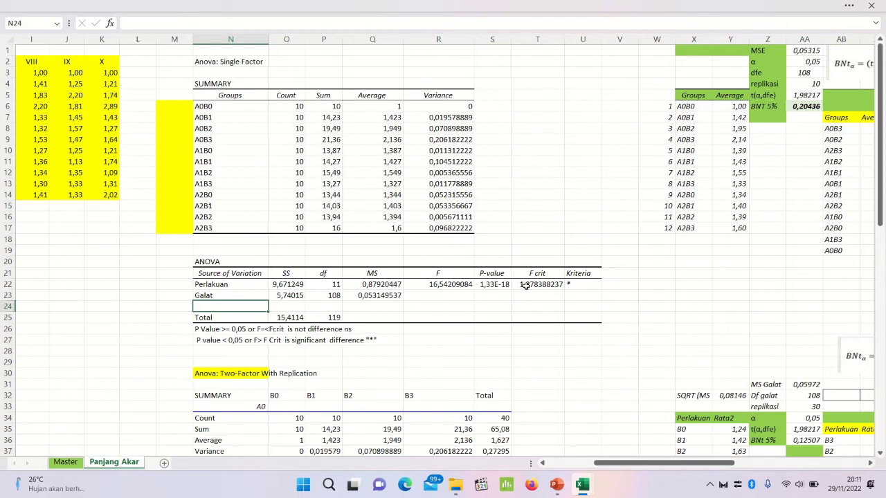
- Finalize U22's IF formula so Perlakuan shows * when its P-value is below 0,05
{"action": "left_click", "coordinate": [583, 288]}
{"action": "left_click", "coordinate": [398, 21]}
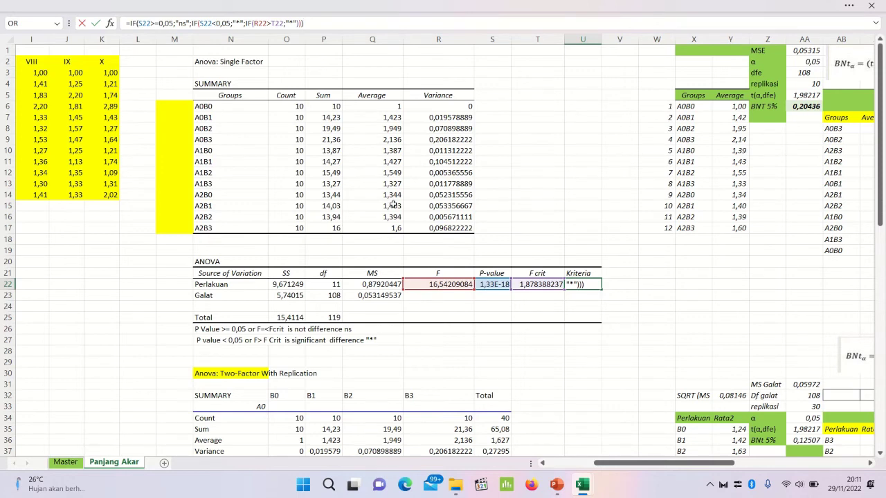
{"action": "key", "text": "Return"}
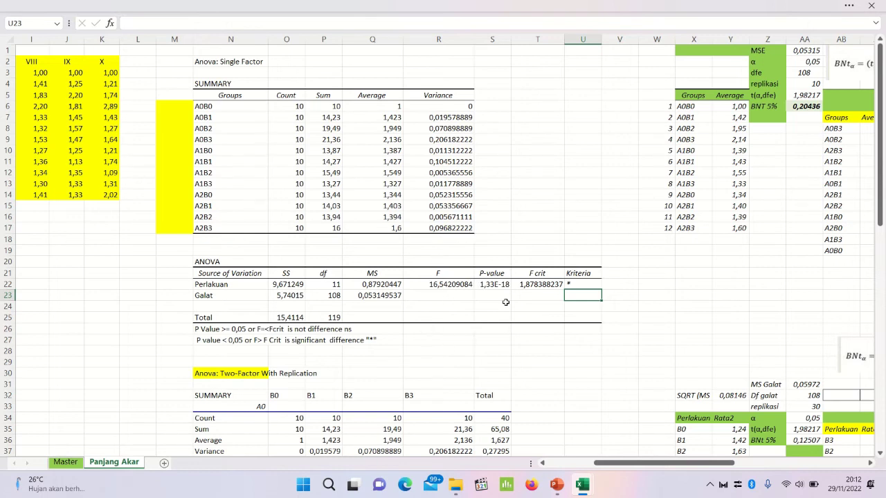
{"action": "left_click", "coordinate": [573, 284]}
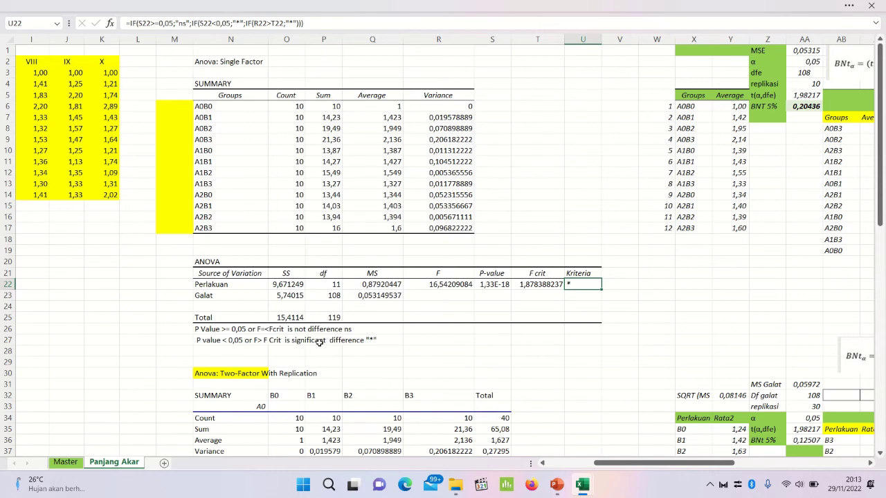
{"action": "left_click", "coordinate": [549, 315]}
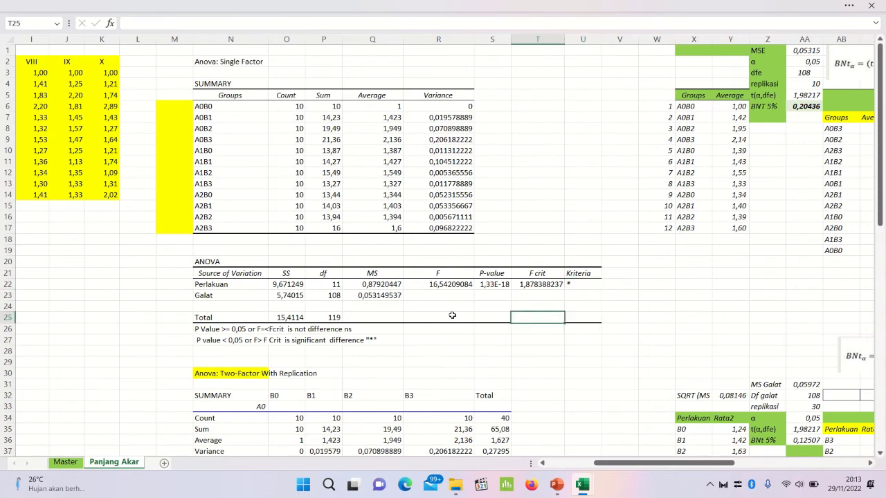
{"action": "left_click", "coordinate": [424, 297]}
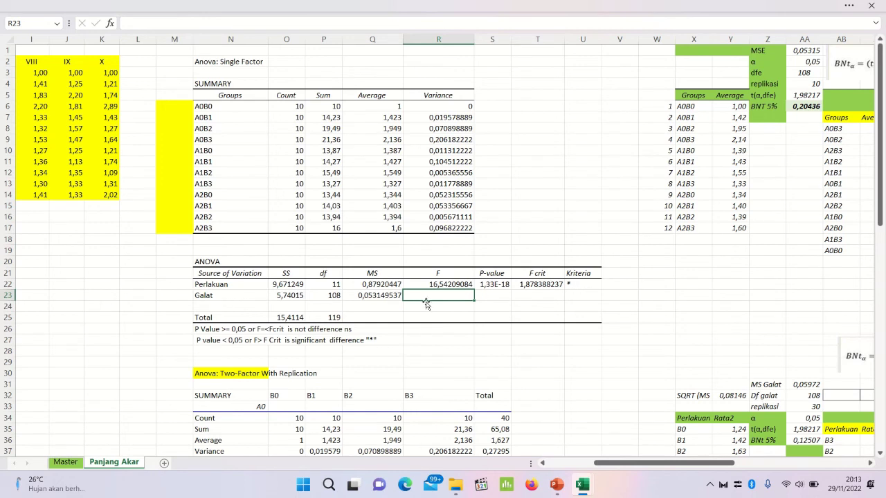
{"action": "left_click", "coordinate": [215, 132]}
{"action": "left_click", "coordinate": [217, 173]}
{"action": "left_click", "coordinate": [233, 216]}
{"action": "left_click", "coordinate": [235, 128]}
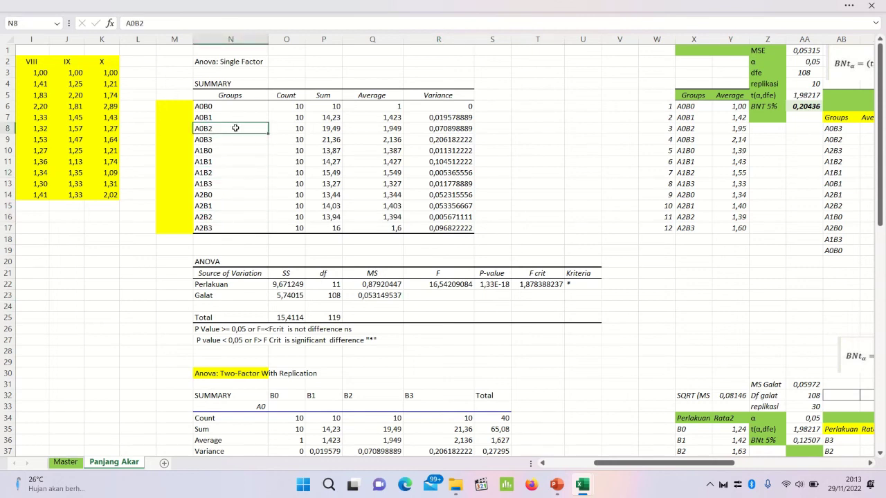
{"action": "left_click", "coordinate": [237, 191]}
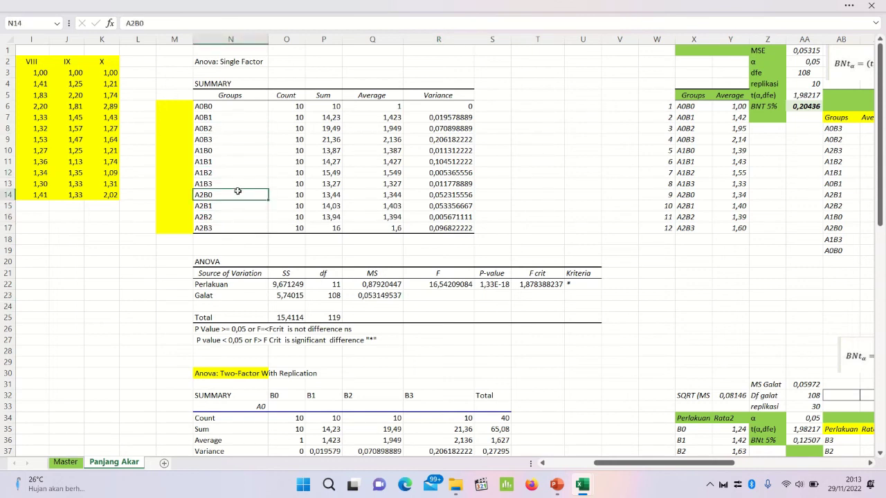